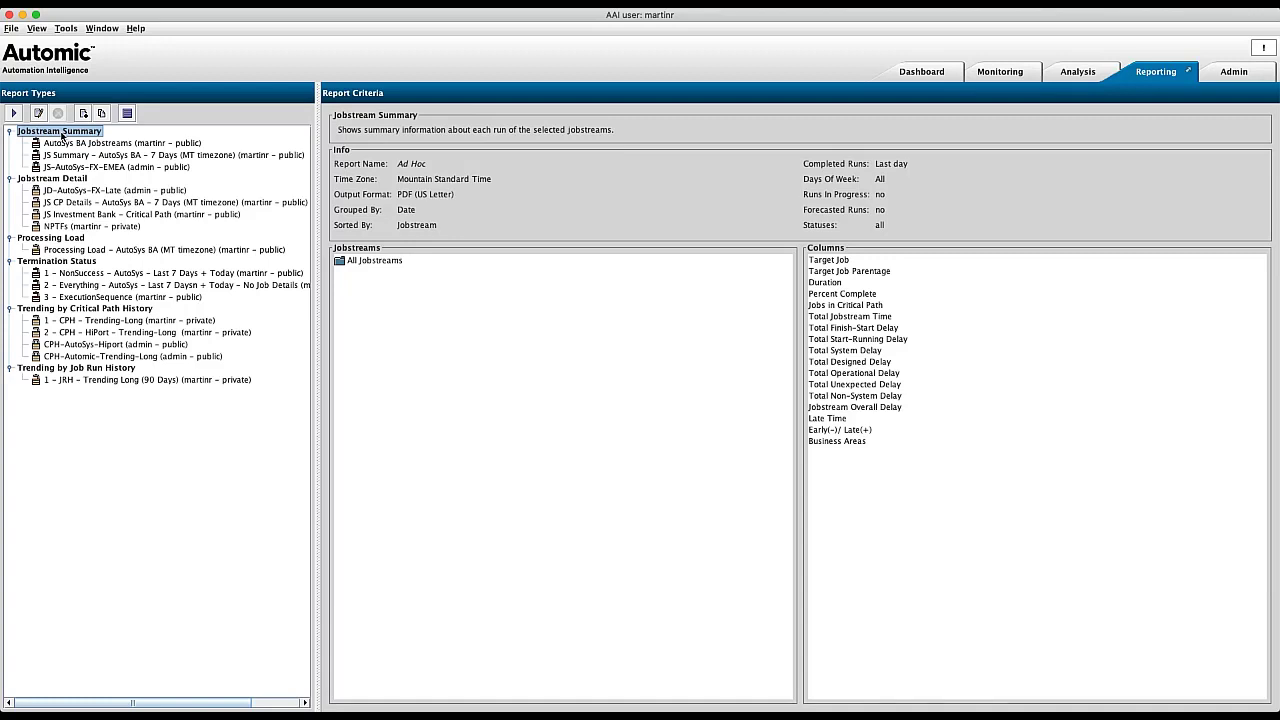
# Step: Create a new public Jobstream Summary report named "Jobstream Summary - Investment Bank" and enlarge its criteria dialog
pyautogui.click(84, 113)
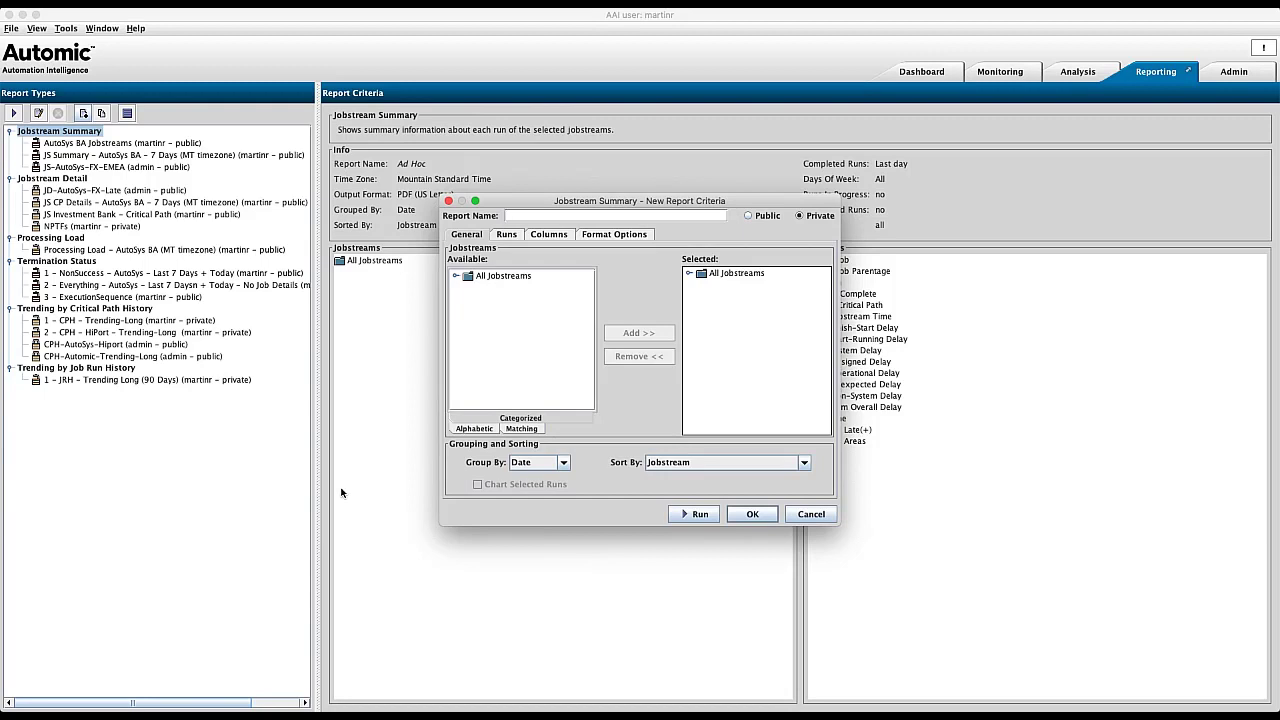
pyautogui.write('Jobstream Summary - Investment Bank')
pyautogui.click(748, 215)
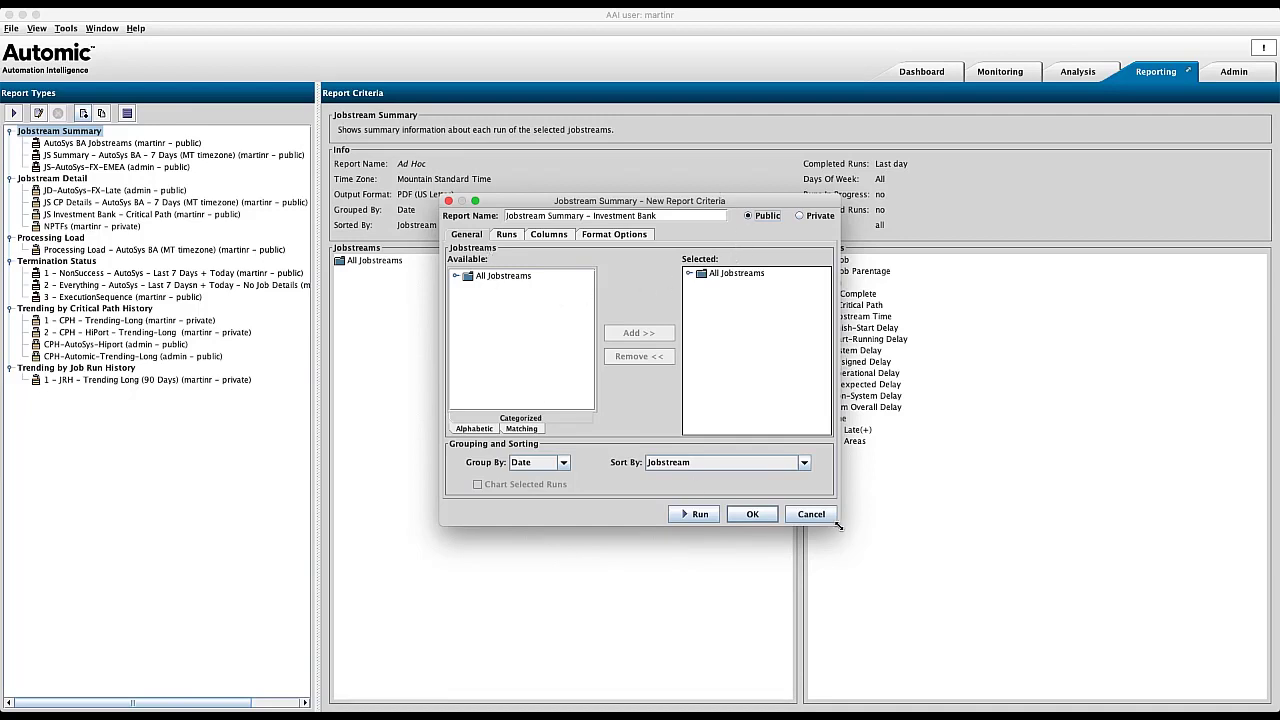
pyautogui.moveTo(843, 525); pyautogui.dragTo(1194, 688)
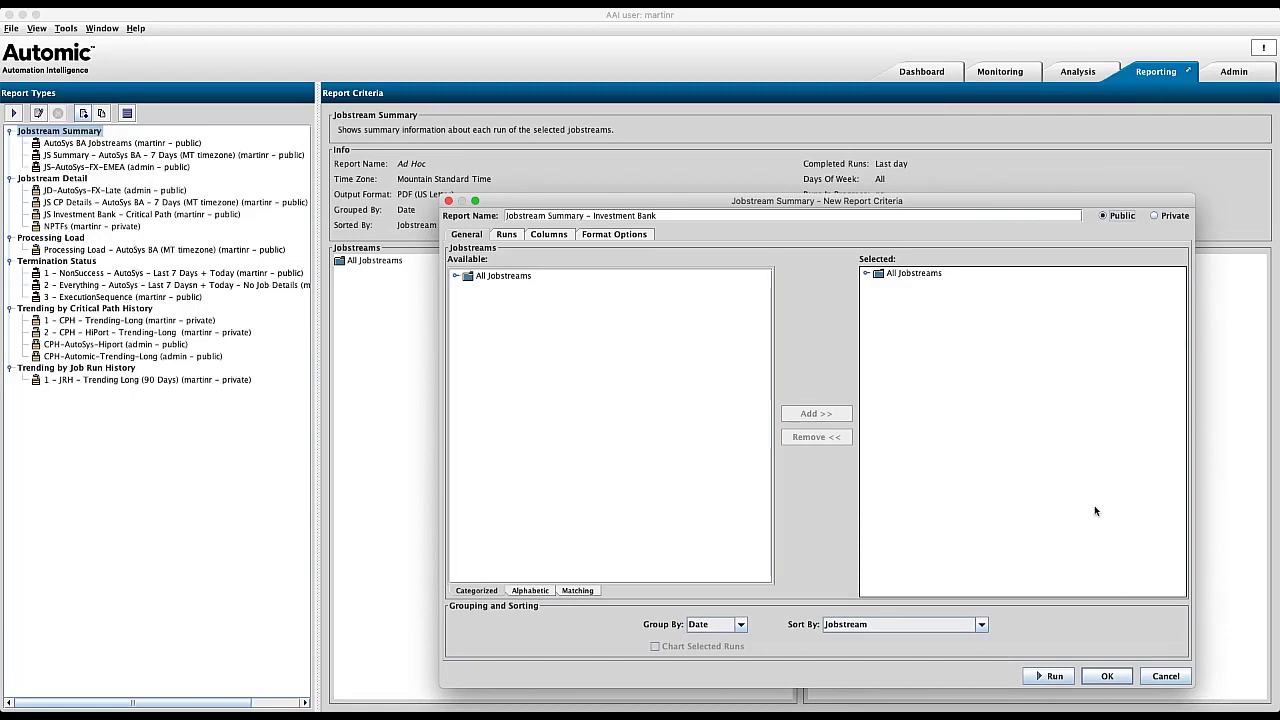
# Step: Expand the All Jobstreams entry in the report's selected jobstreams to check its contents, and remove it from the selection
pyautogui.click(920, 274)
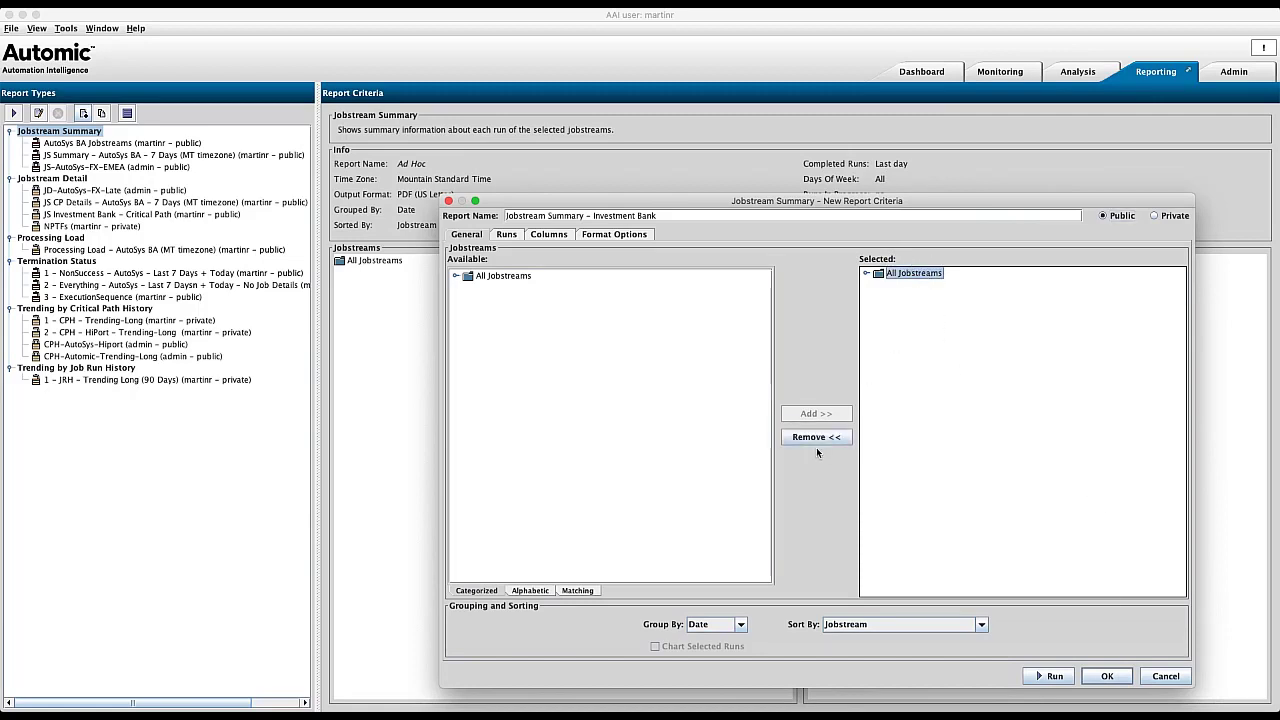
pyautogui.click(865, 273)
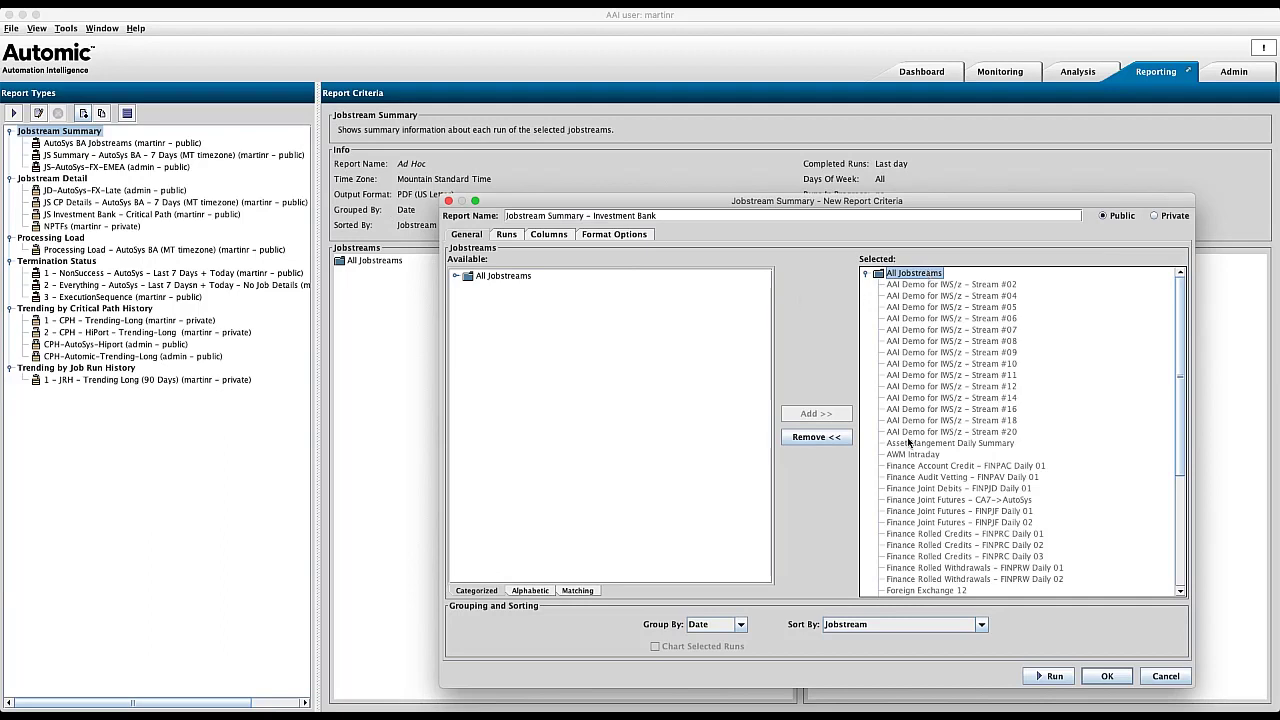
pyautogui.click(806, 440)
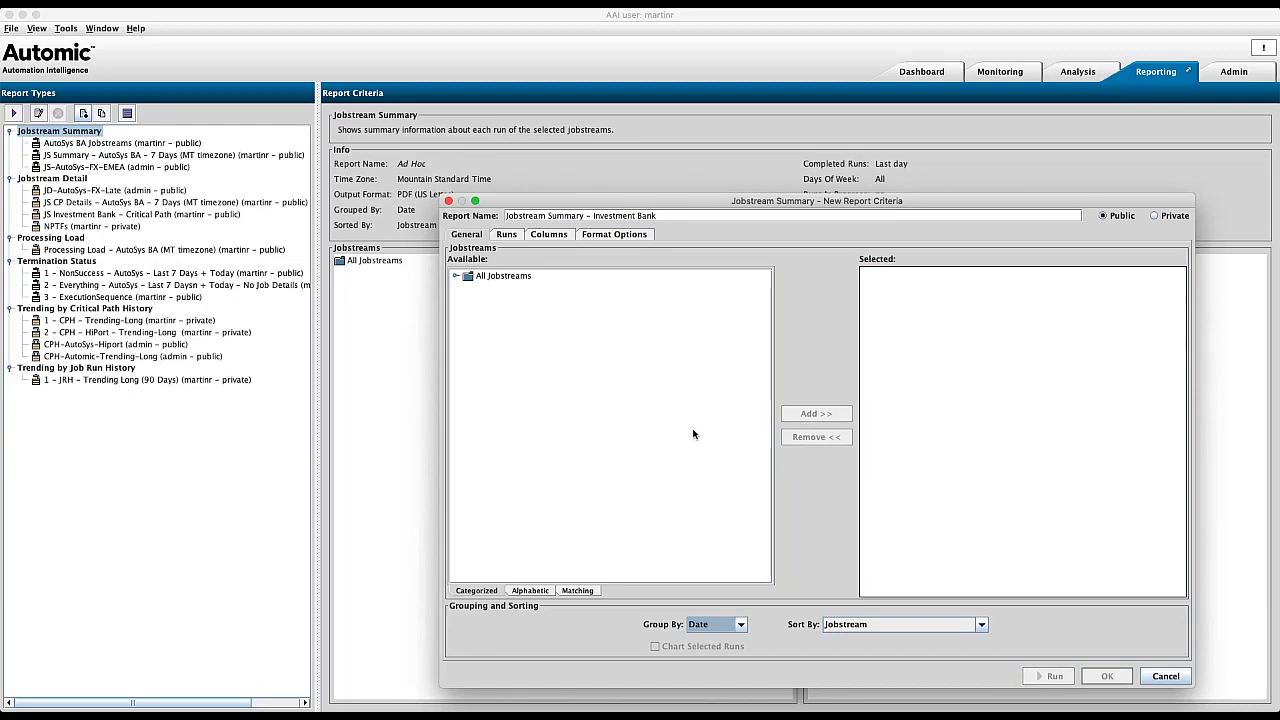
# Step: Add the Investment Bank jobstream from the AutoSys scheduler category to the report's selected jobstreams
pyautogui.click(455, 276)
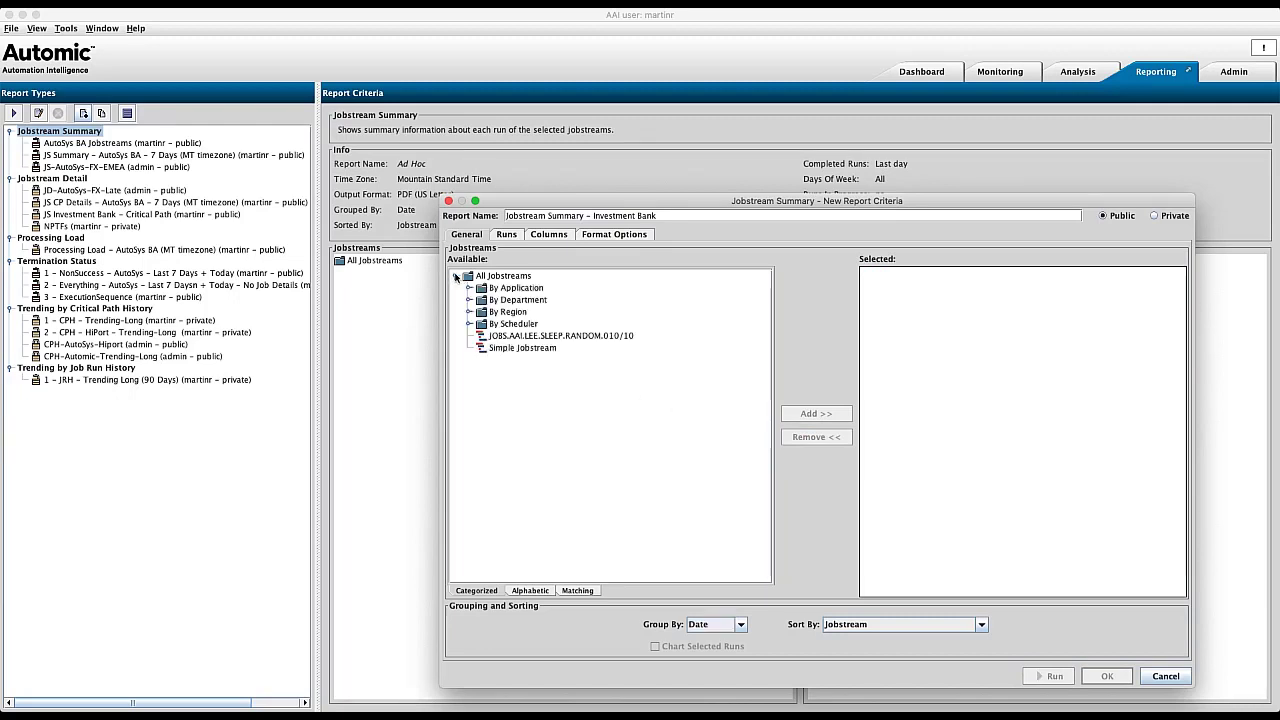
pyautogui.click(468, 324)
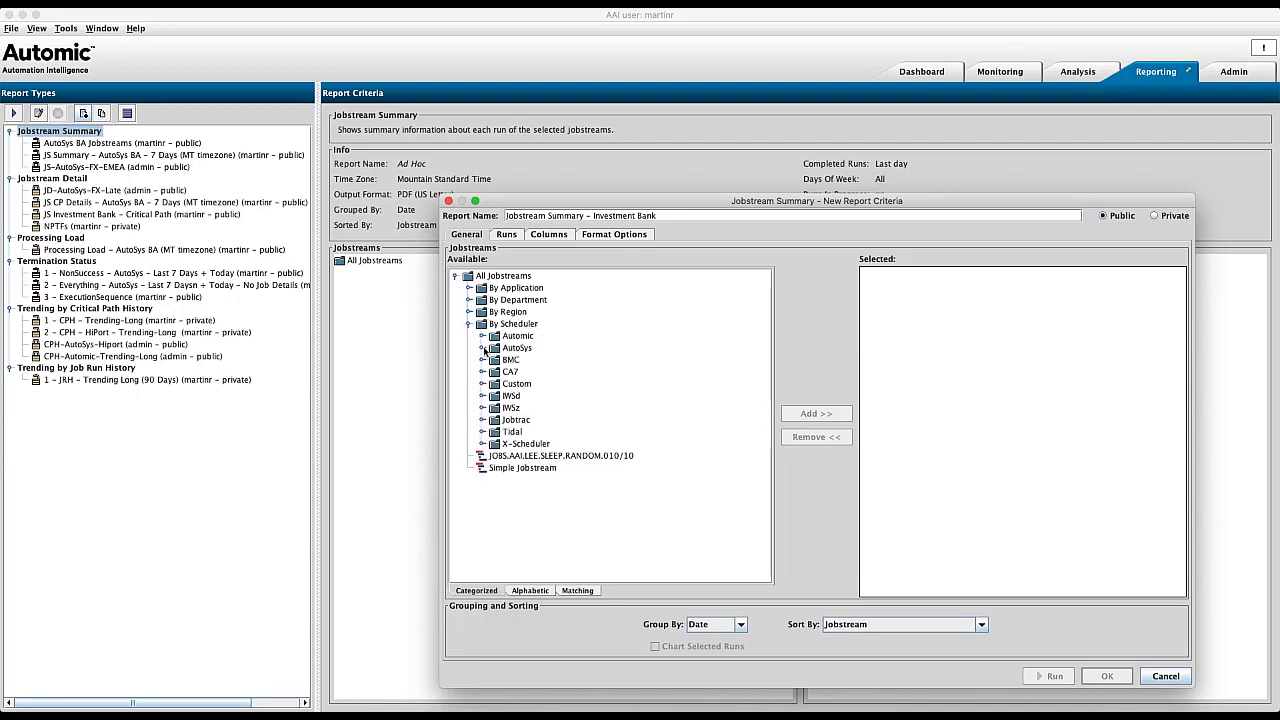
pyautogui.click(482, 347)
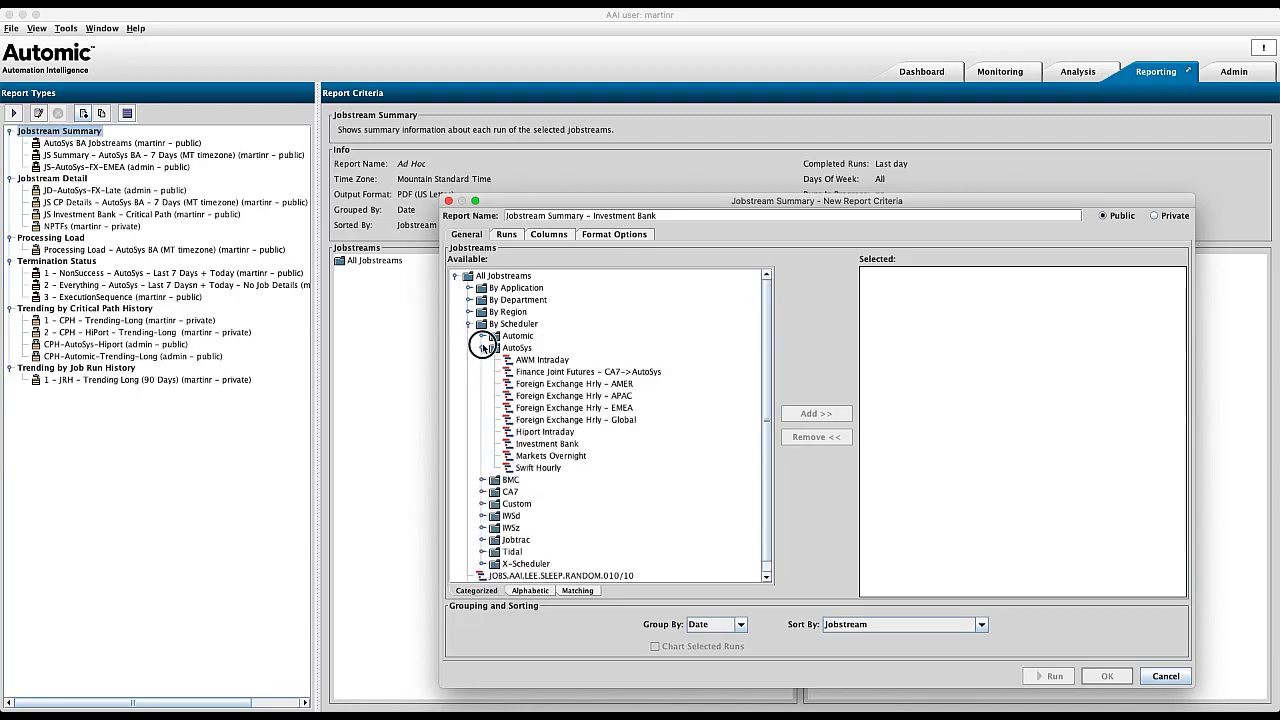
pyautogui.click(543, 446)
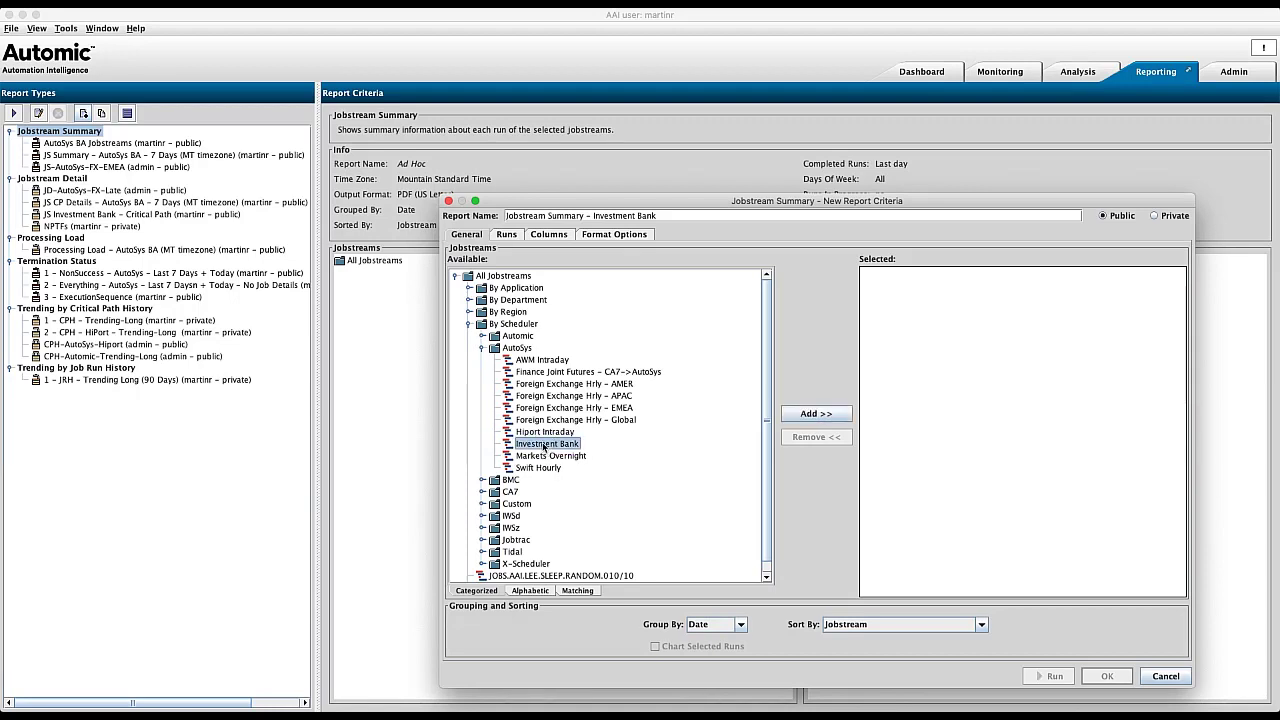
pyautogui.click(806, 416)
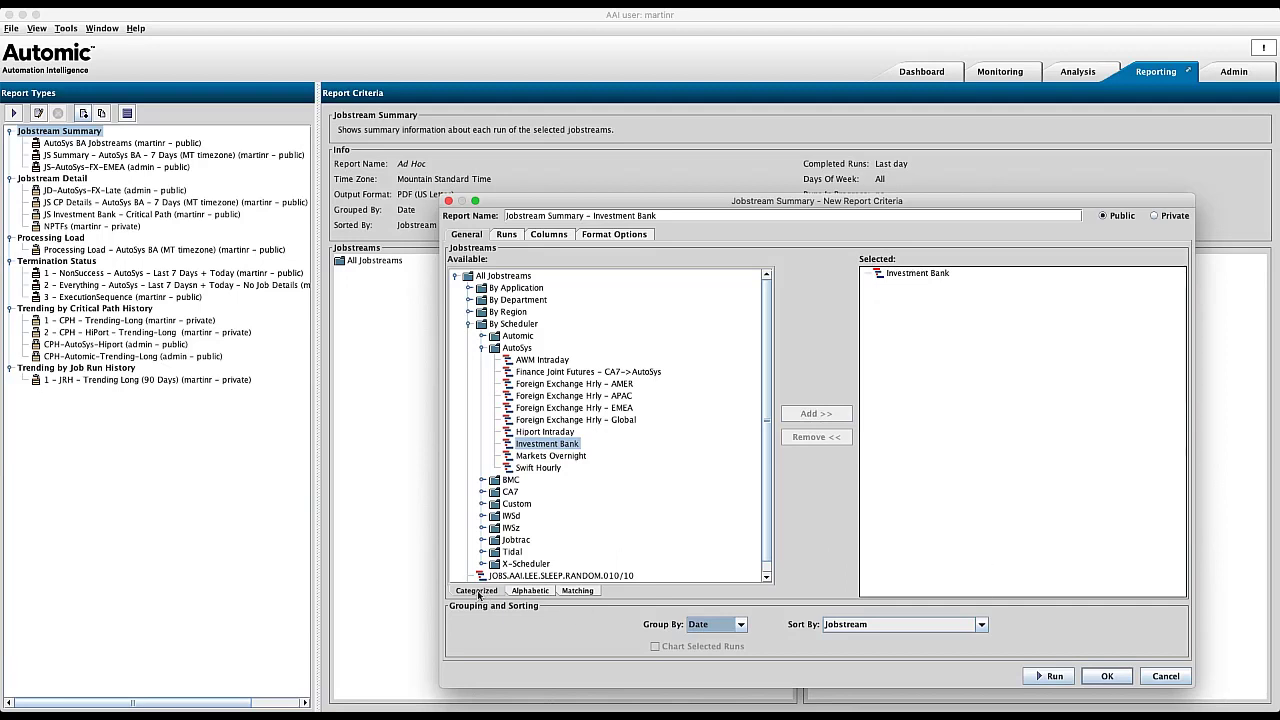
# Step: Browse the available jobstreams alphabetically, and try a pattern filter for names starting with "Finan", clearing it at the end
pyautogui.moveTo(559, 468)
pyautogui.click(527, 590)
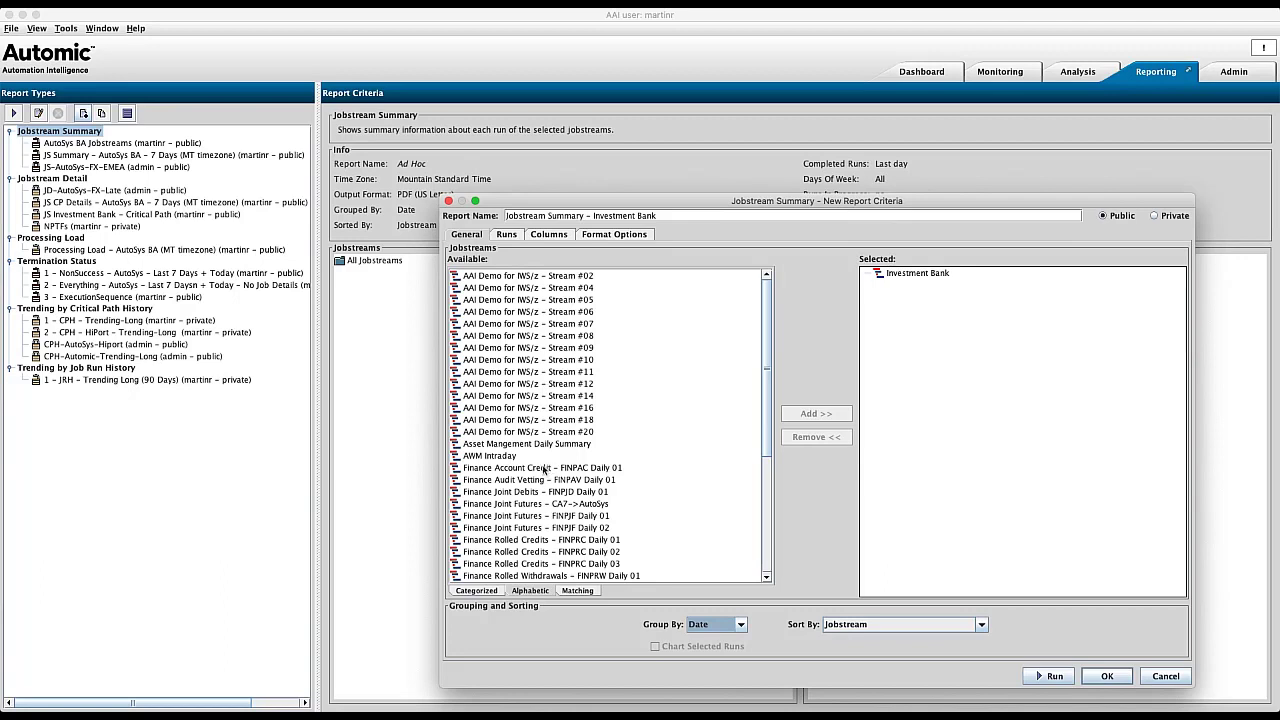
pyautogui.click(576, 590)
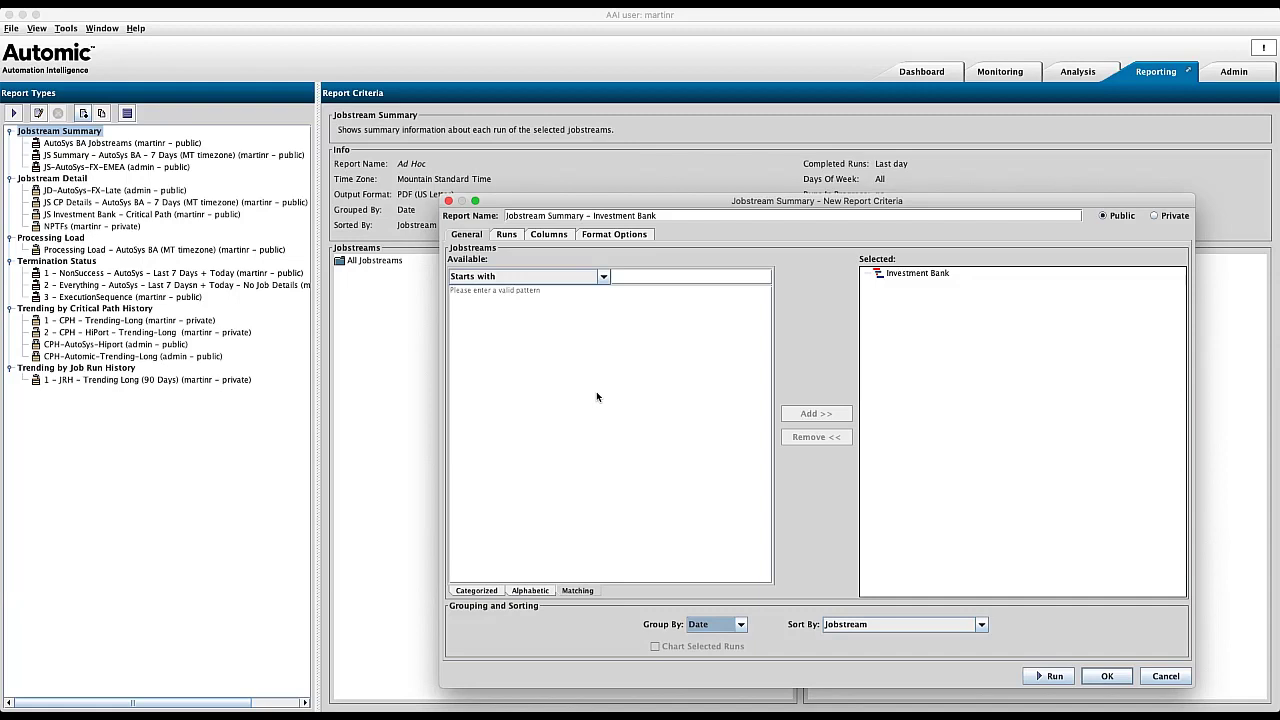
pyautogui.click(637, 279)
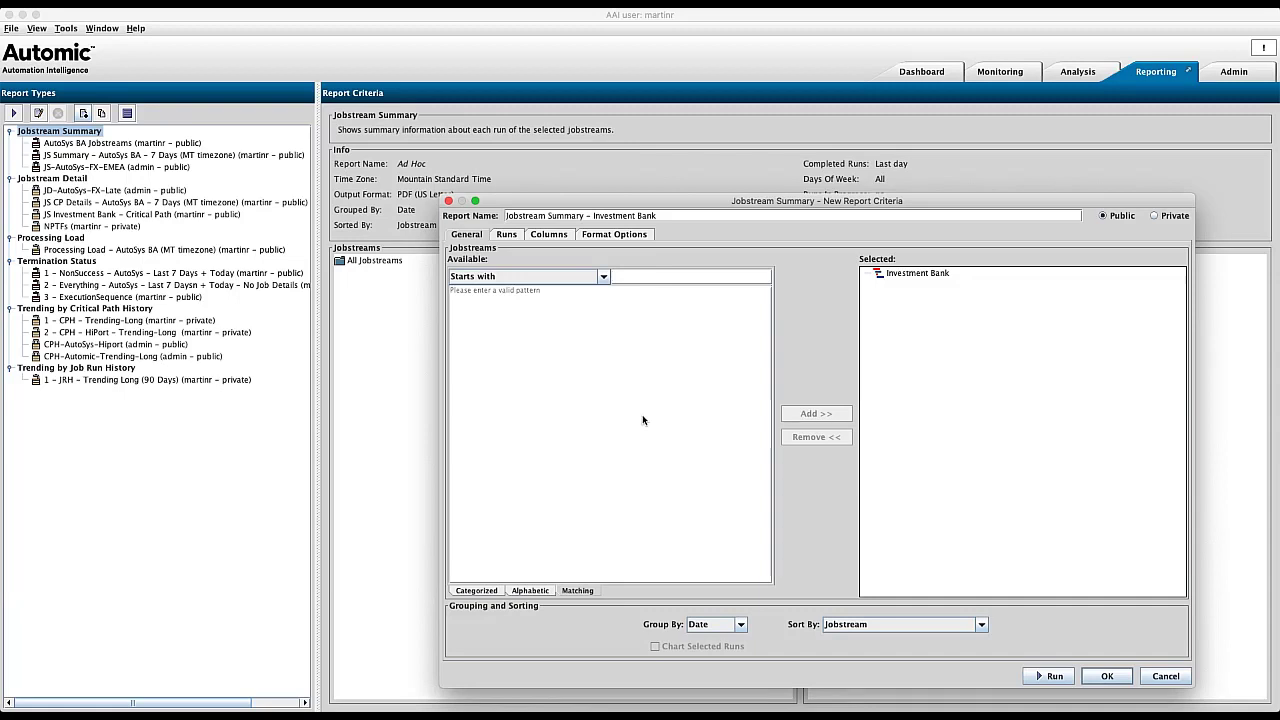
pyautogui.write('Finan')
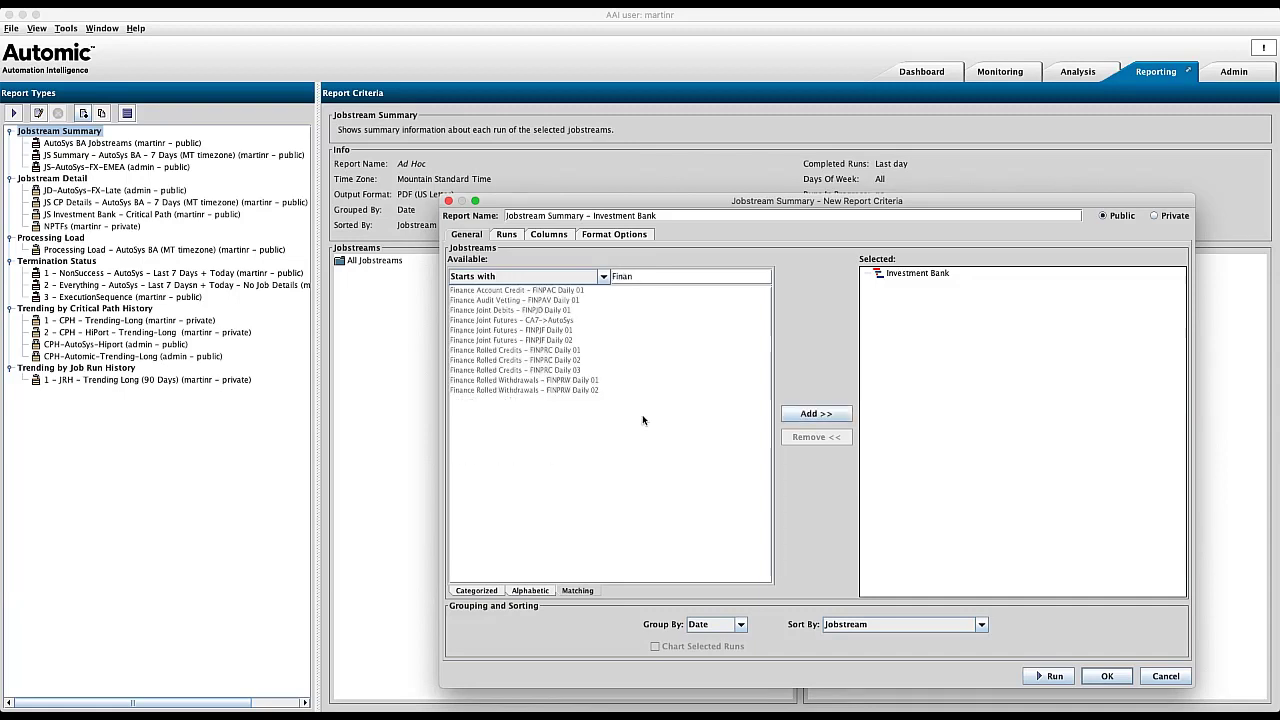
pyautogui.press('BackSpace')
pyautogui.press('BackSpace')
pyautogui.press('BackSpace')
pyautogui.press('BackSpace')
pyautogui.press('BackSpace')
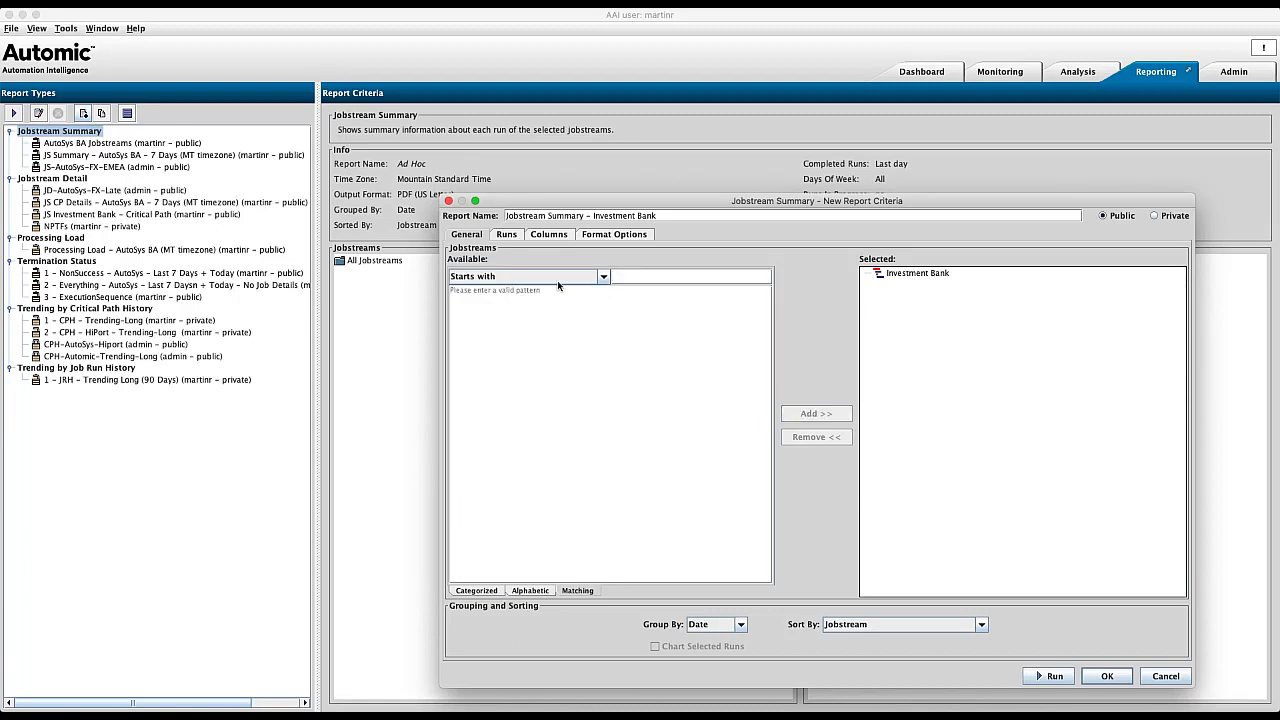
# Step: Filter the available jobstreams with the Matches pattern ".*Demo.*" and add that pattern to the selected jobstreams
pyautogui.click(603, 277)
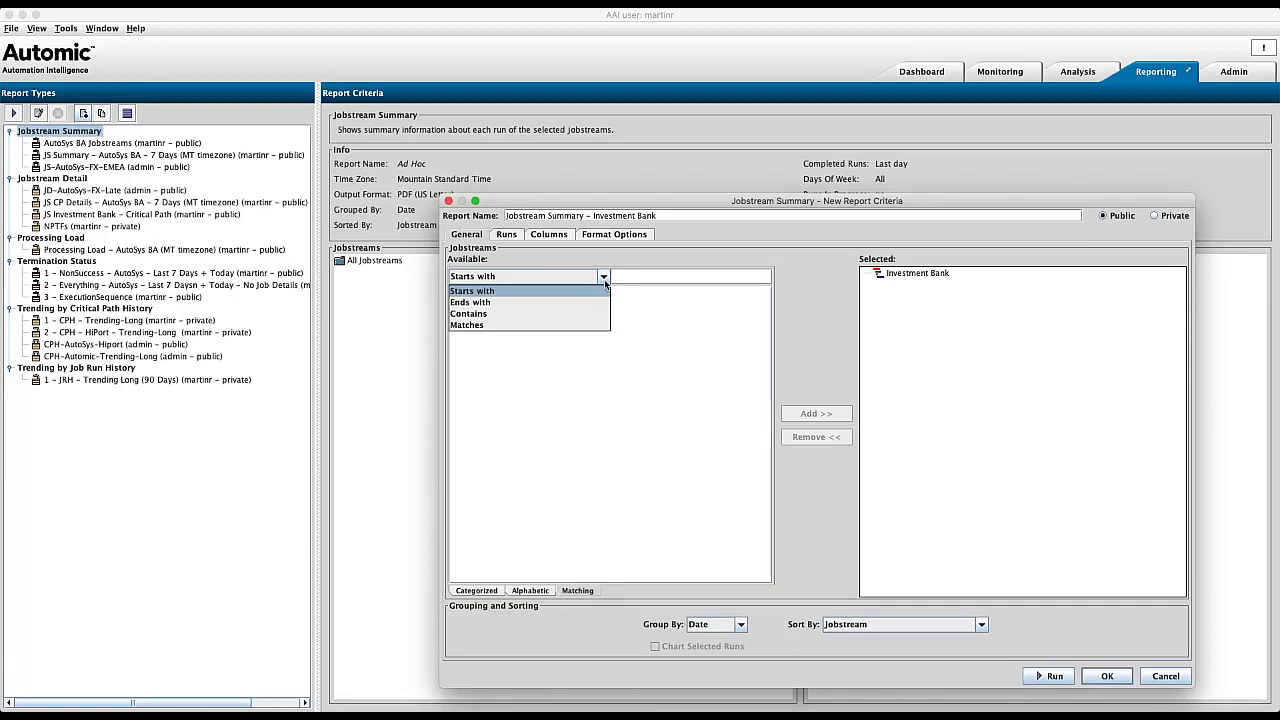
pyautogui.click(467, 325)
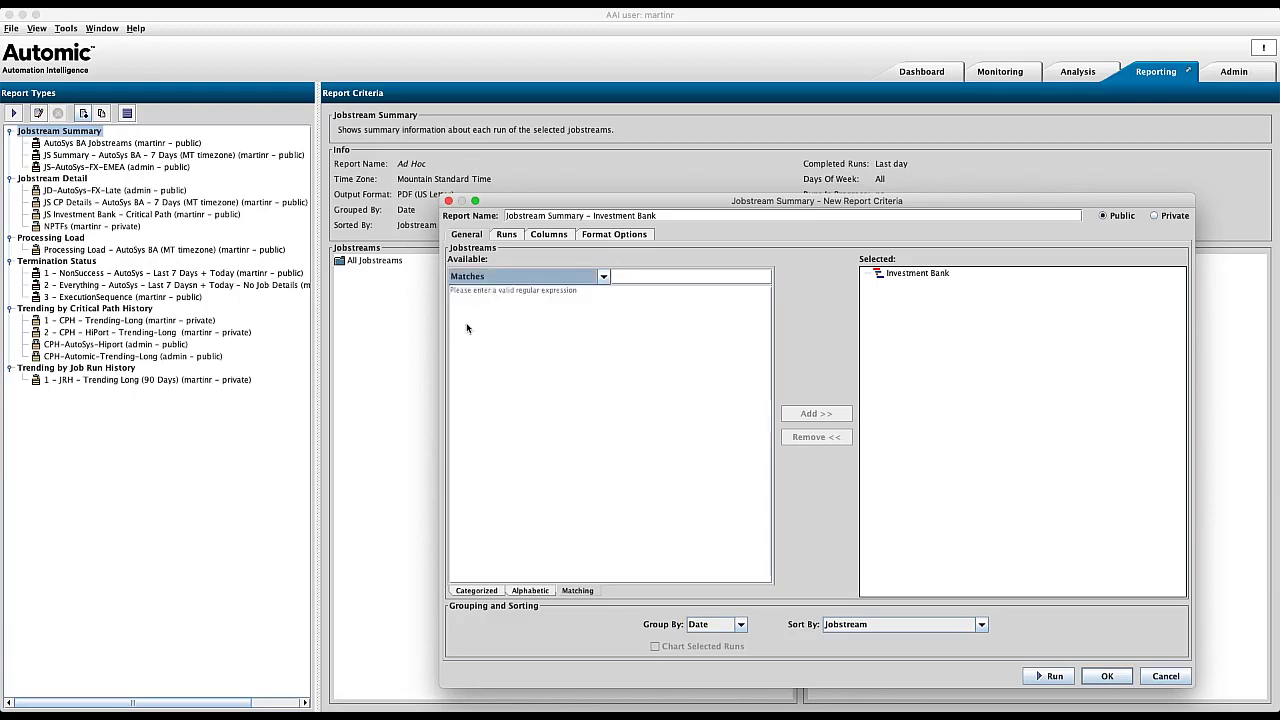
pyautogui.click(620, 276)
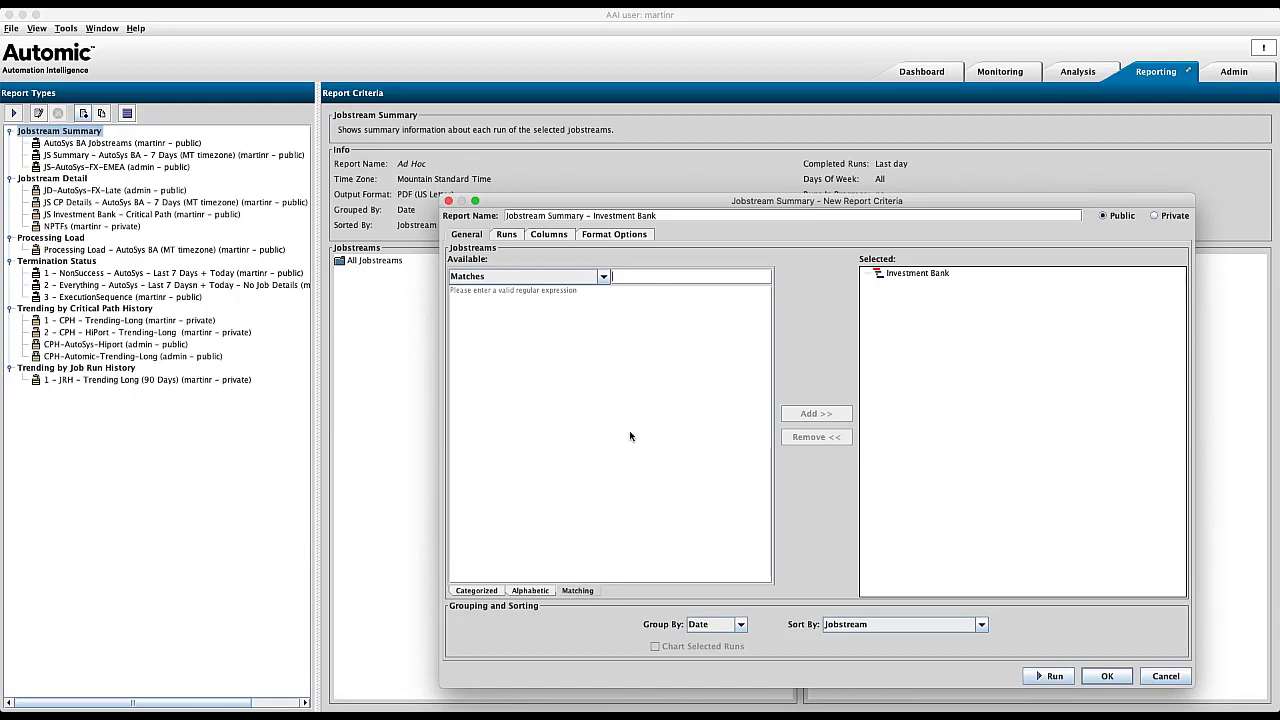
pyautogui.write('.*')
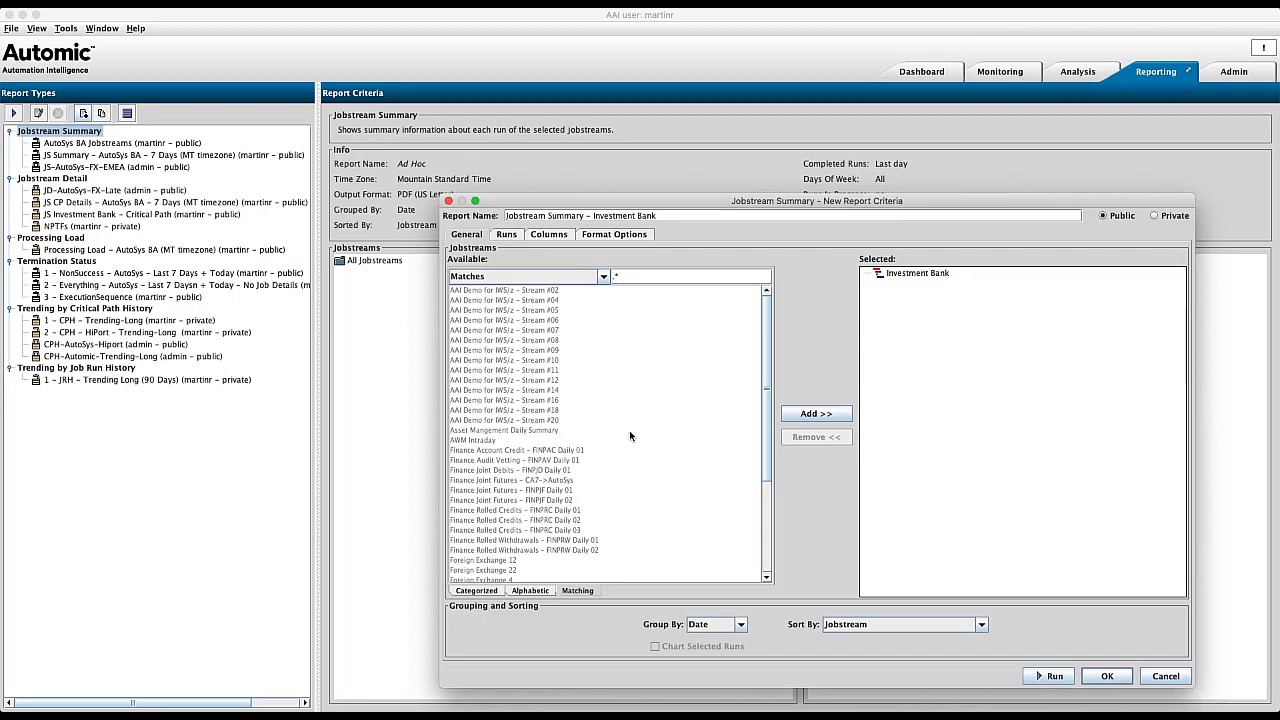
pyautogui.write('Dem')
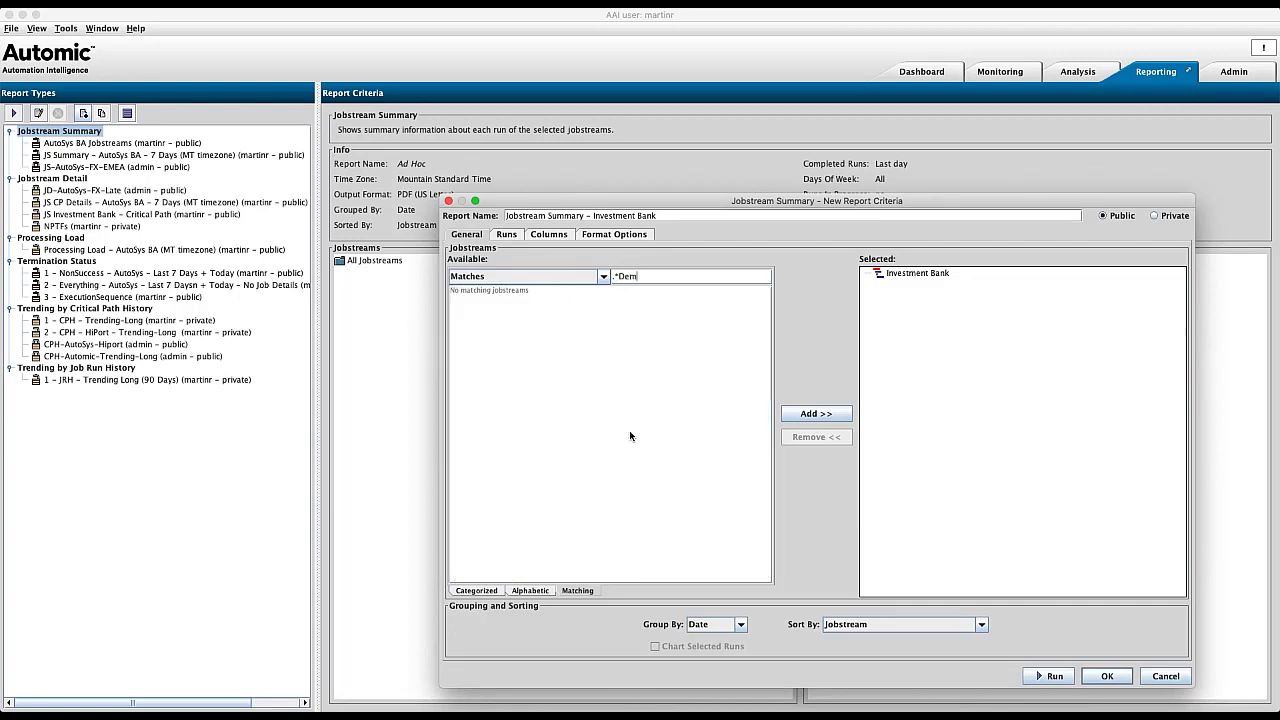
pyautogui.write('o.*')
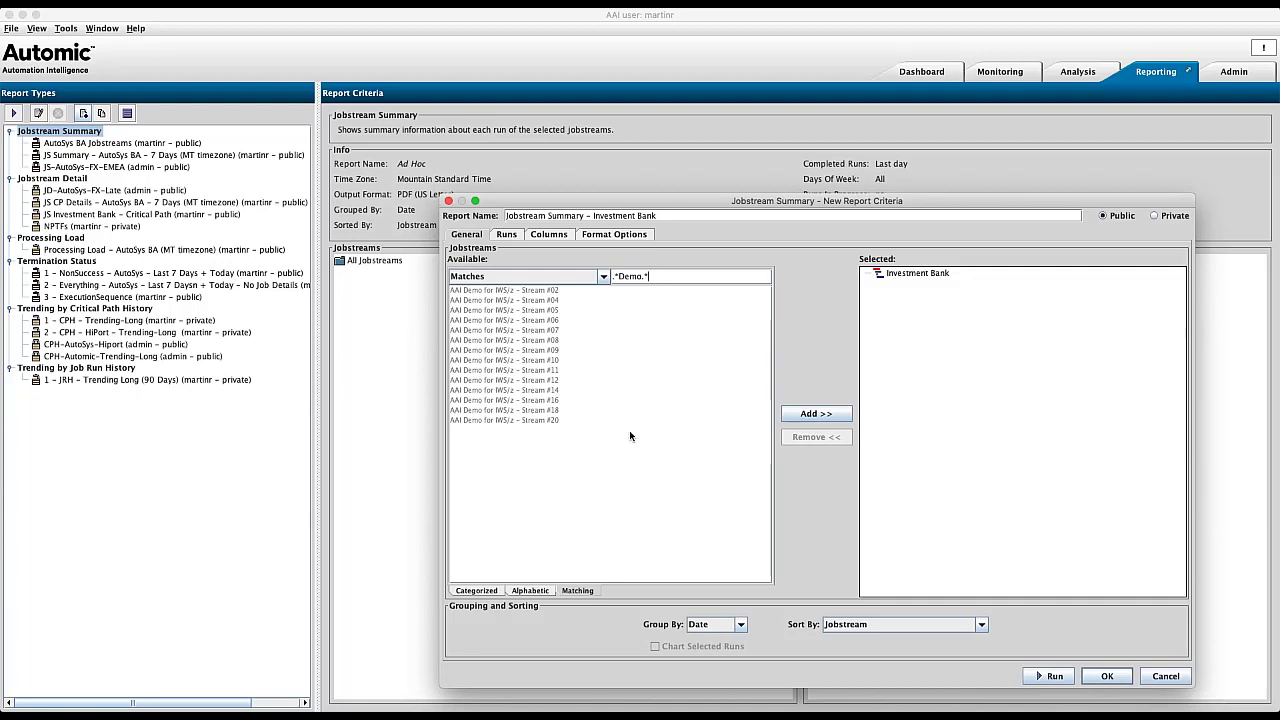
pyautogui.click(815, 416)
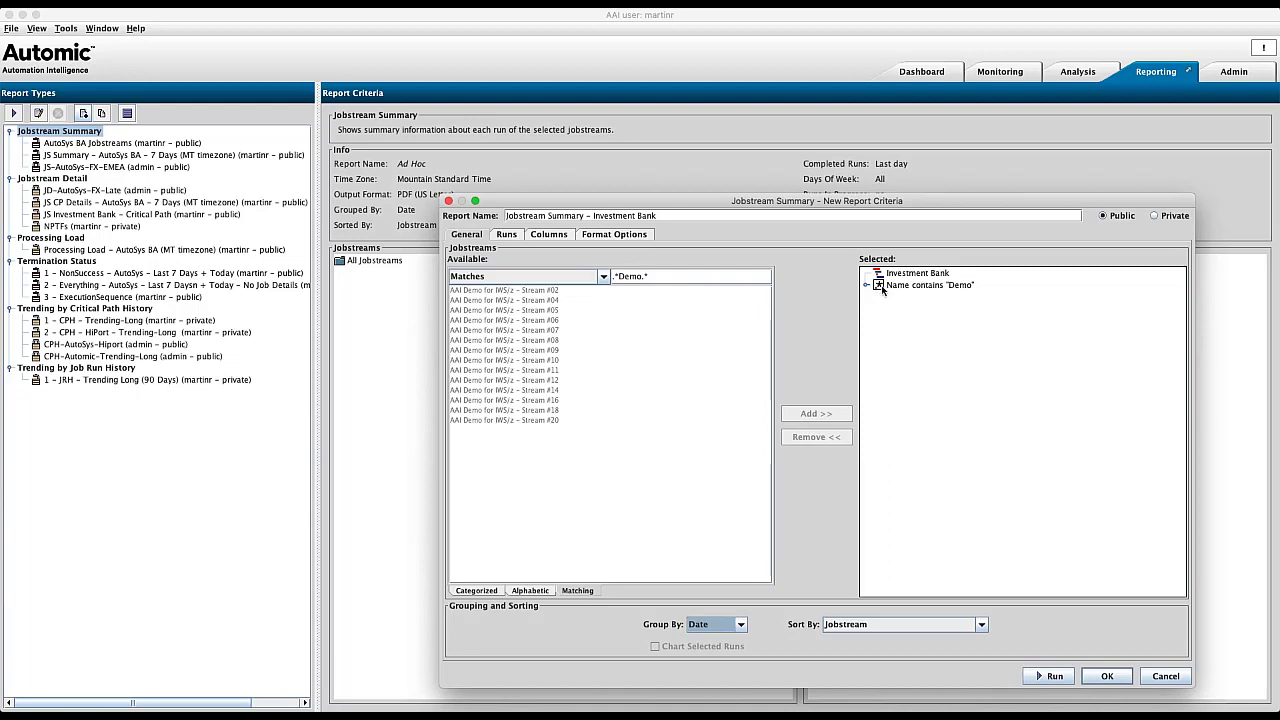
# Step: Expand the Demo name-pattern entry to inspect its jobstreams, and remove it from the selected jobstreams
pyautogui.click(866, 286)
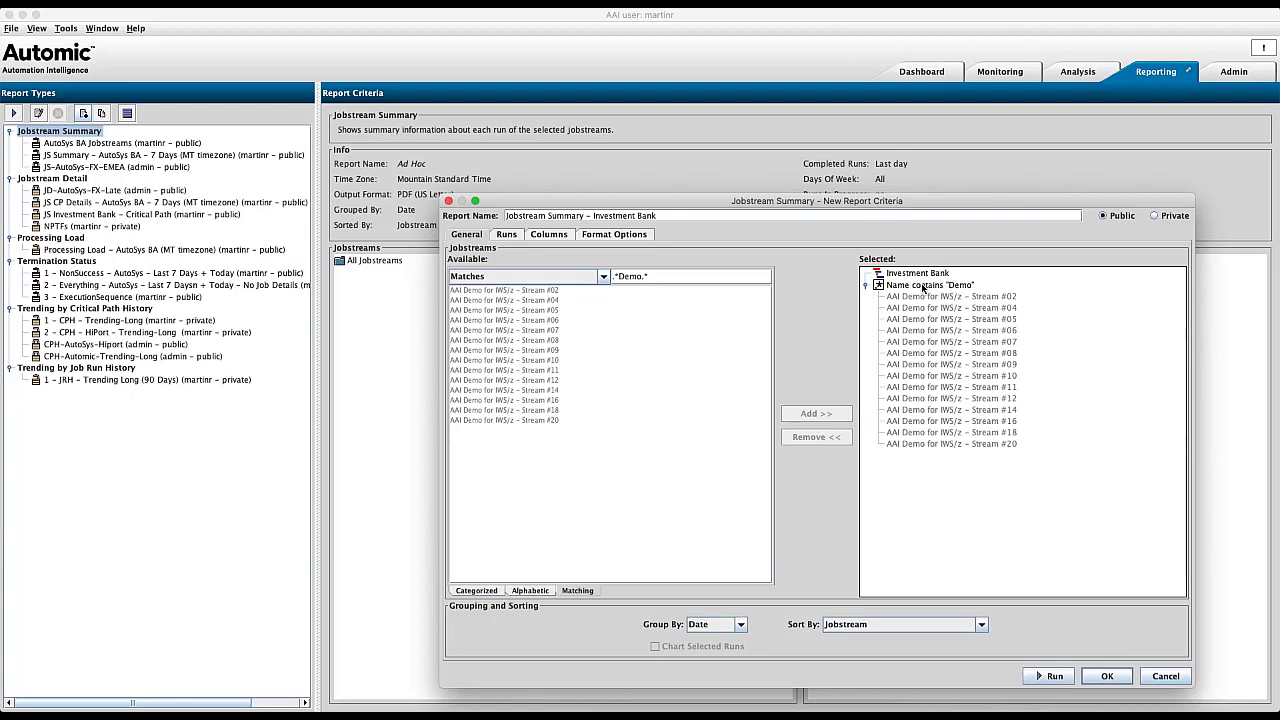
pyautogui.click(922, 286)
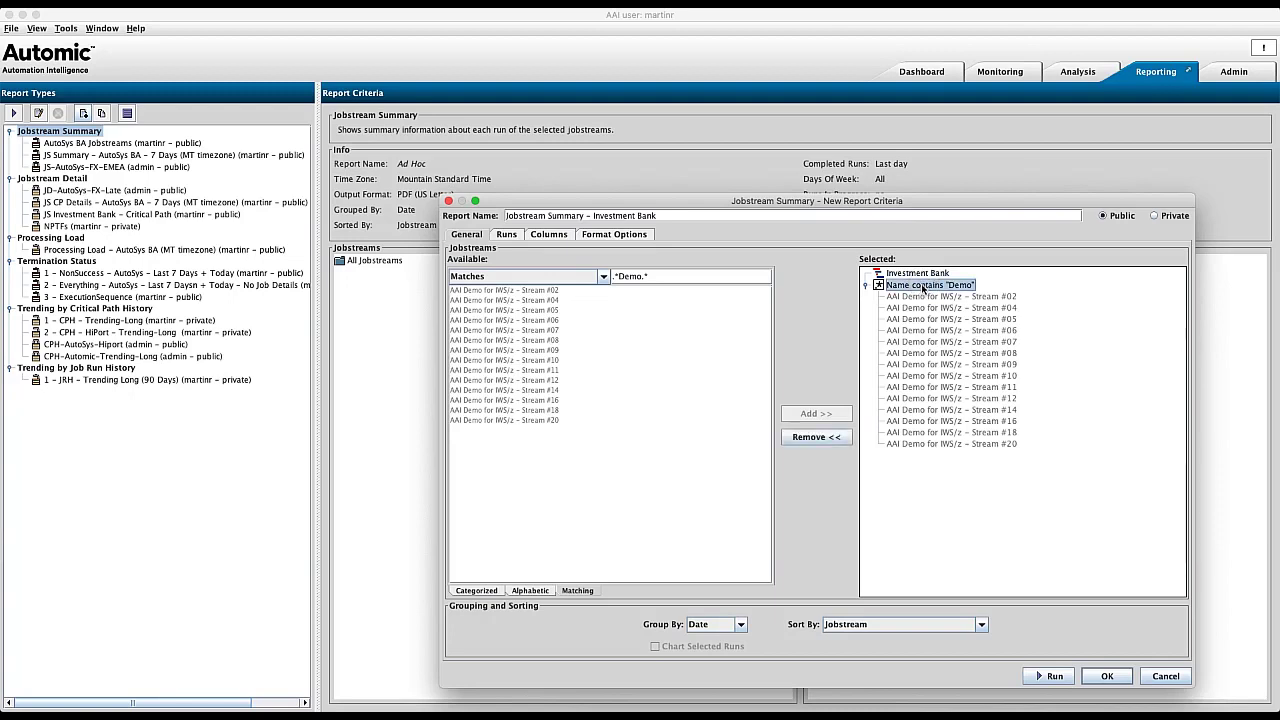
pyautogui.click(811, 441)
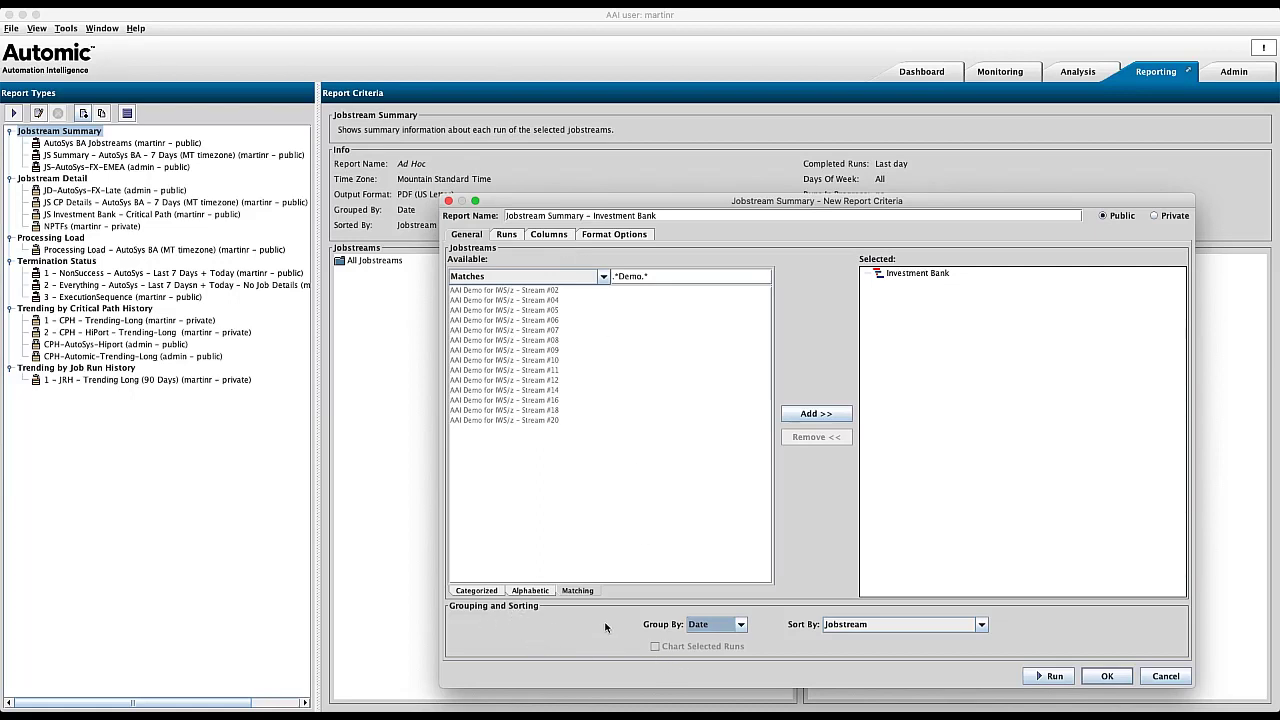
# Step: Group the report by Jobstream and enable charting of the selected runs
pyautogui.click(741, 625)
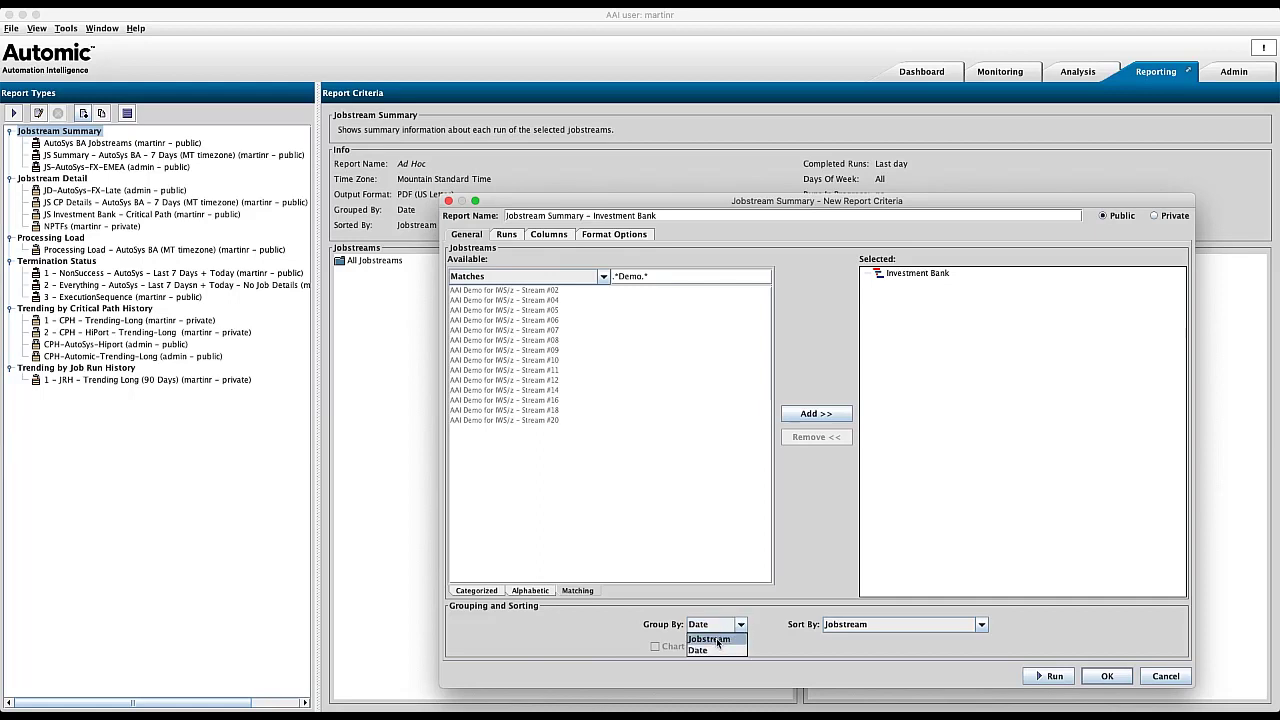
pyautogui.click(717, 640)
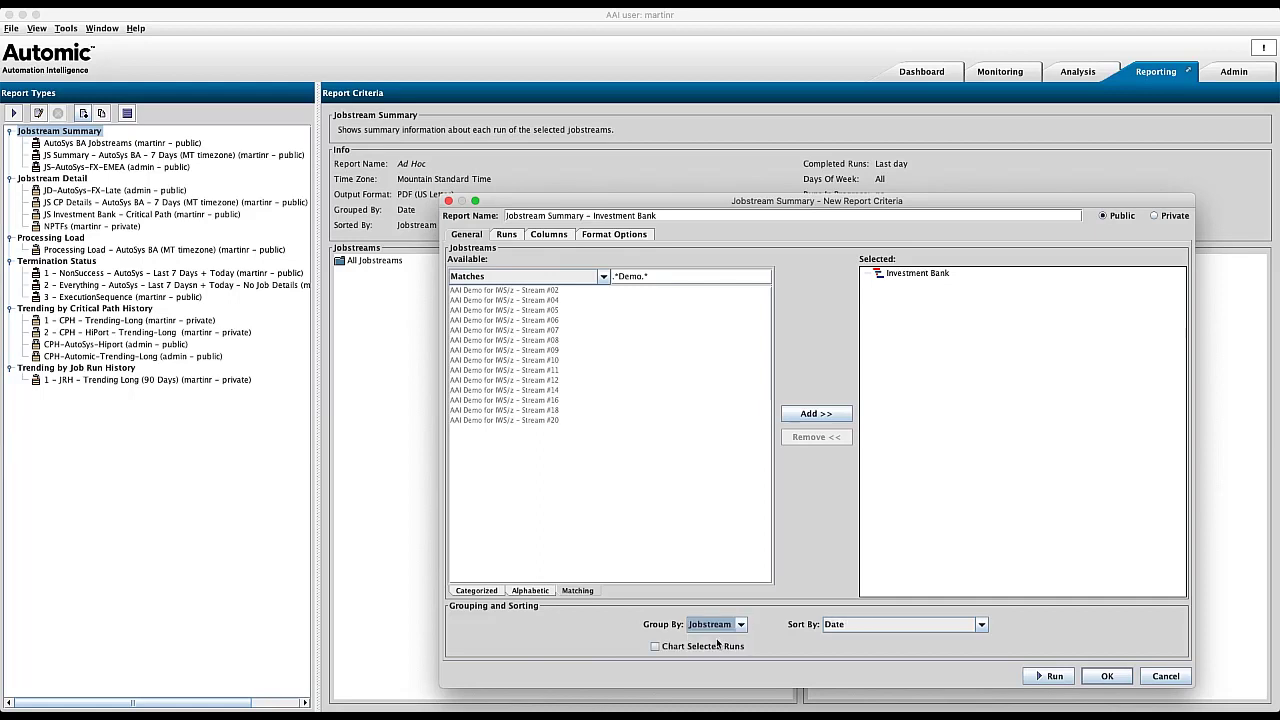
pyautogui.click(655, 646)
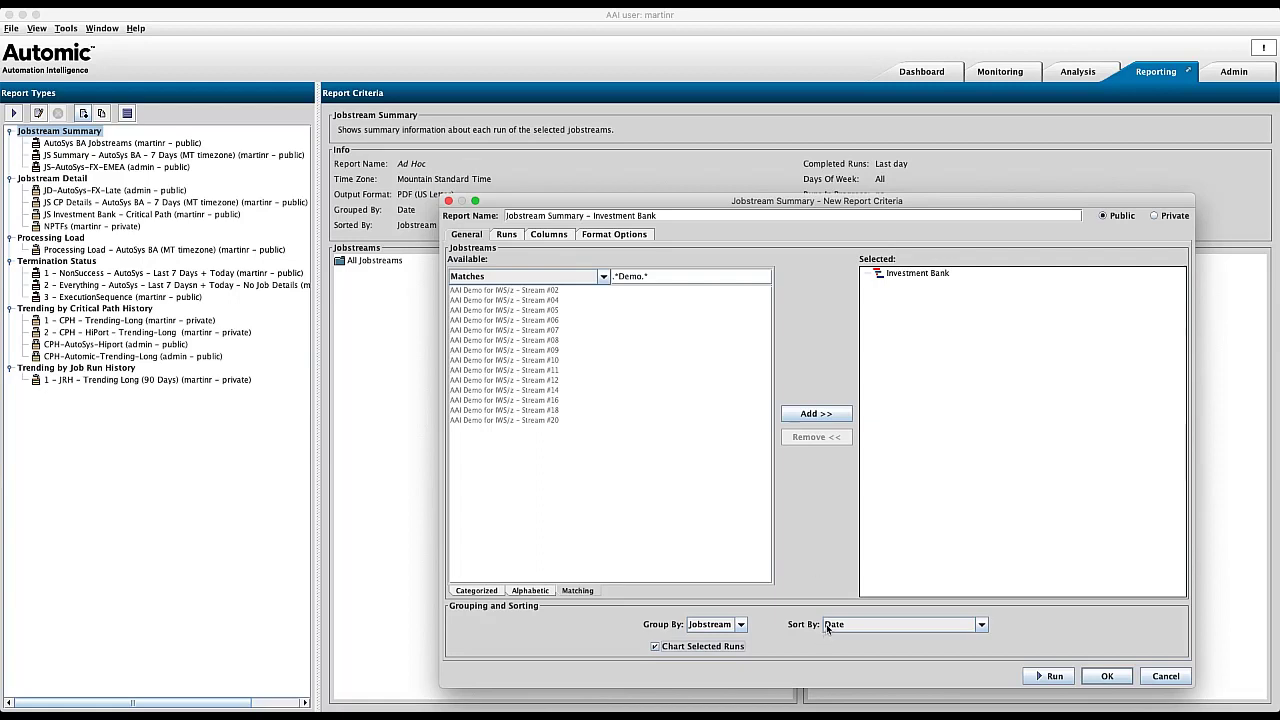
# Step: Review the fields available for sorting the report without choosing a different one
pyautogui.click(981, 625)
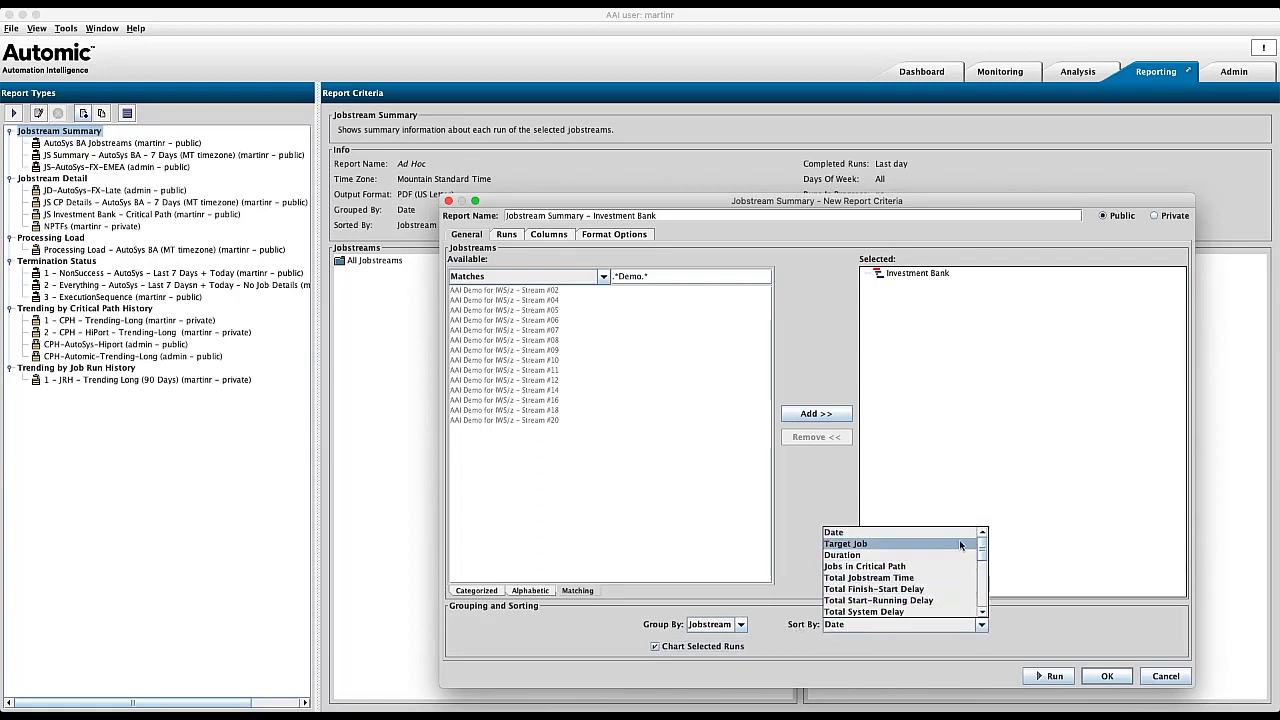
pyautogui.moveTo(982, 551)
pyautogui.mouseDown()
pyautogui.moveTo(980, 603)
pyautogui.moveTo(980, 543)
pyautogui.mouseUp()
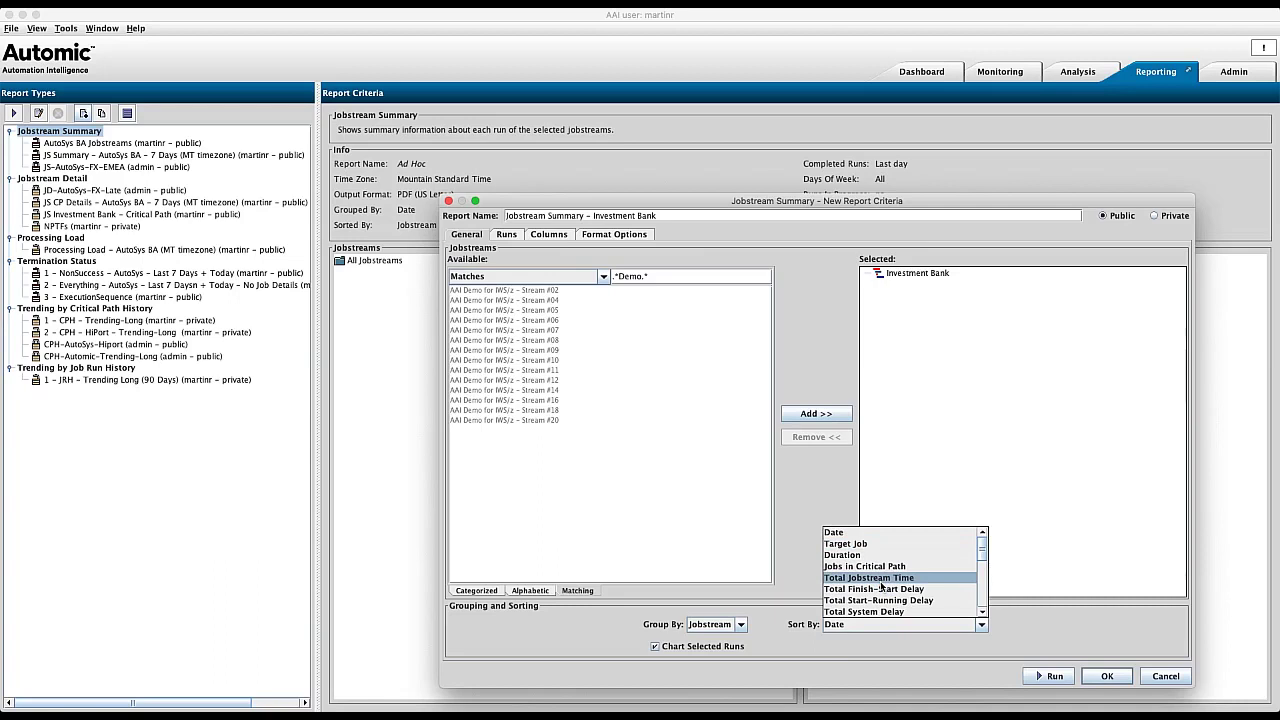
pyautogui.click(982, 625)
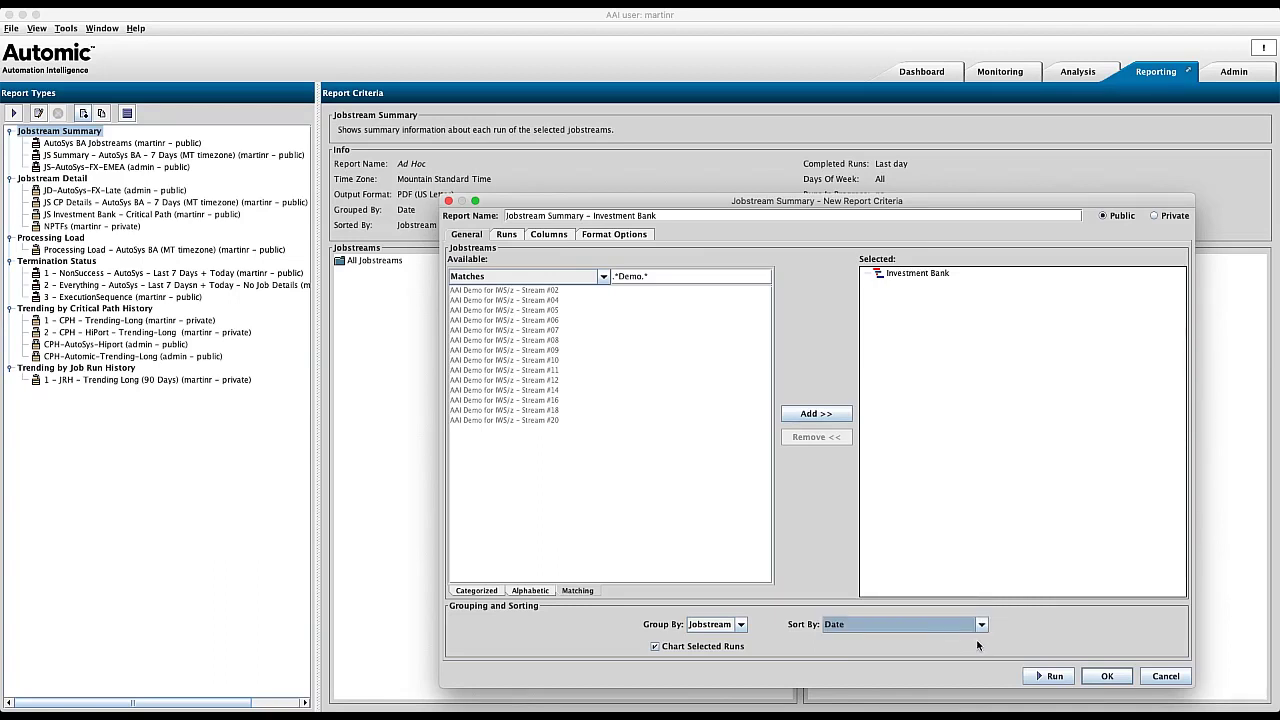
# Step: Set the date range for completed jobstream runs to the last 30 days, including the current day
pyautogui.click(506, 236)
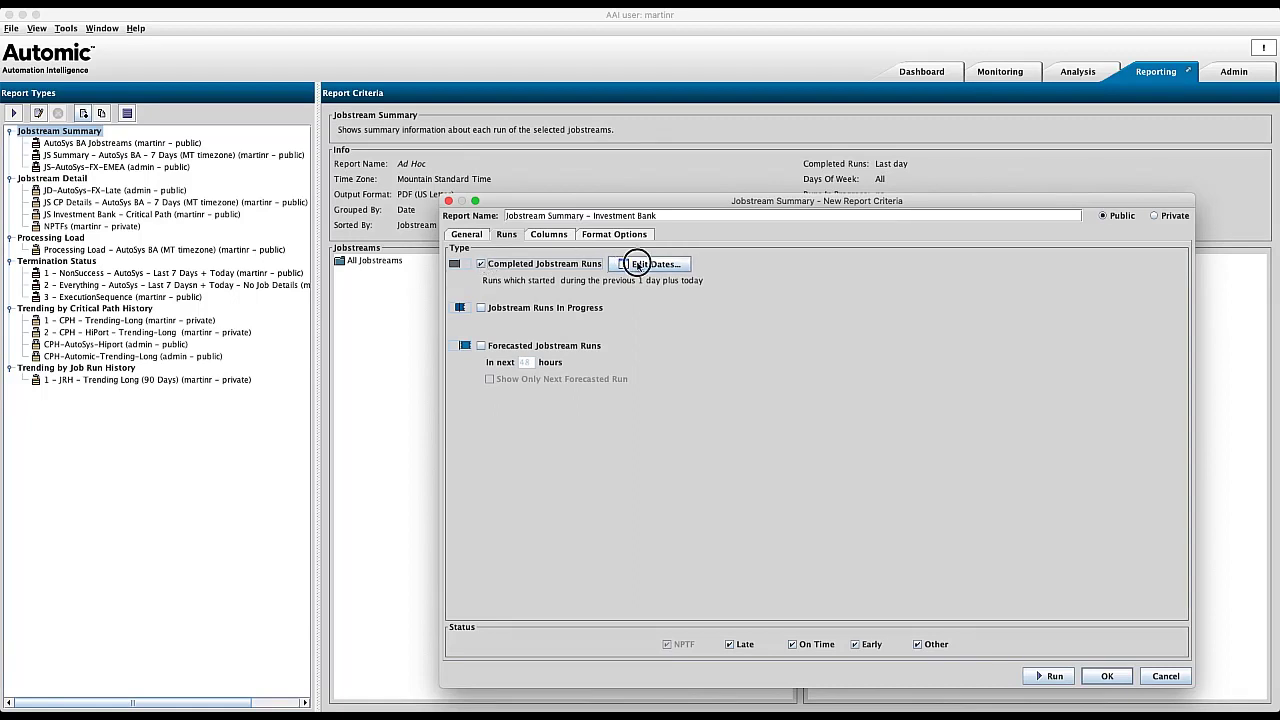
pyautogui.click(641, 265)
pyautogui.moveTo(681, 191); pyautogui.dragTo(959, 257)
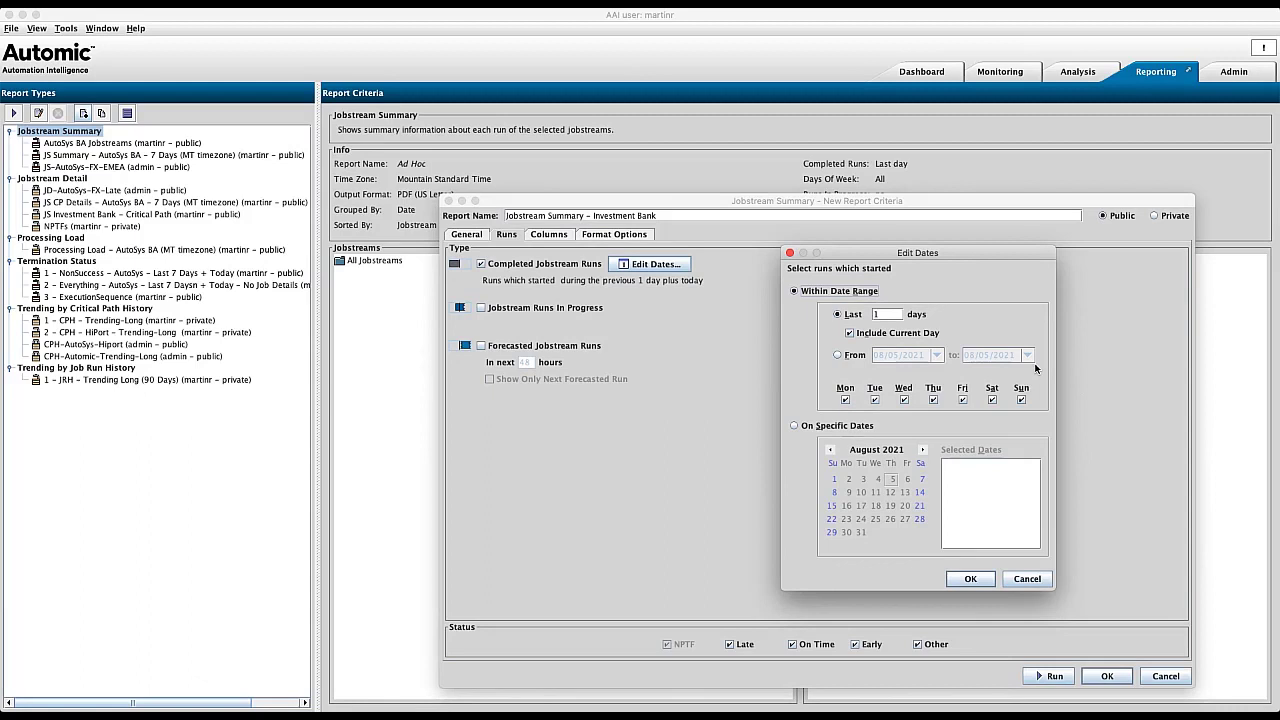
pyautogui.doubleClick(888, 314)
pyautogui.write('30')
# Step: Compare the From/to and On Specific Dates options, and apply the Last 30 days range to the completed runs
pyautogui.click(838, 356)
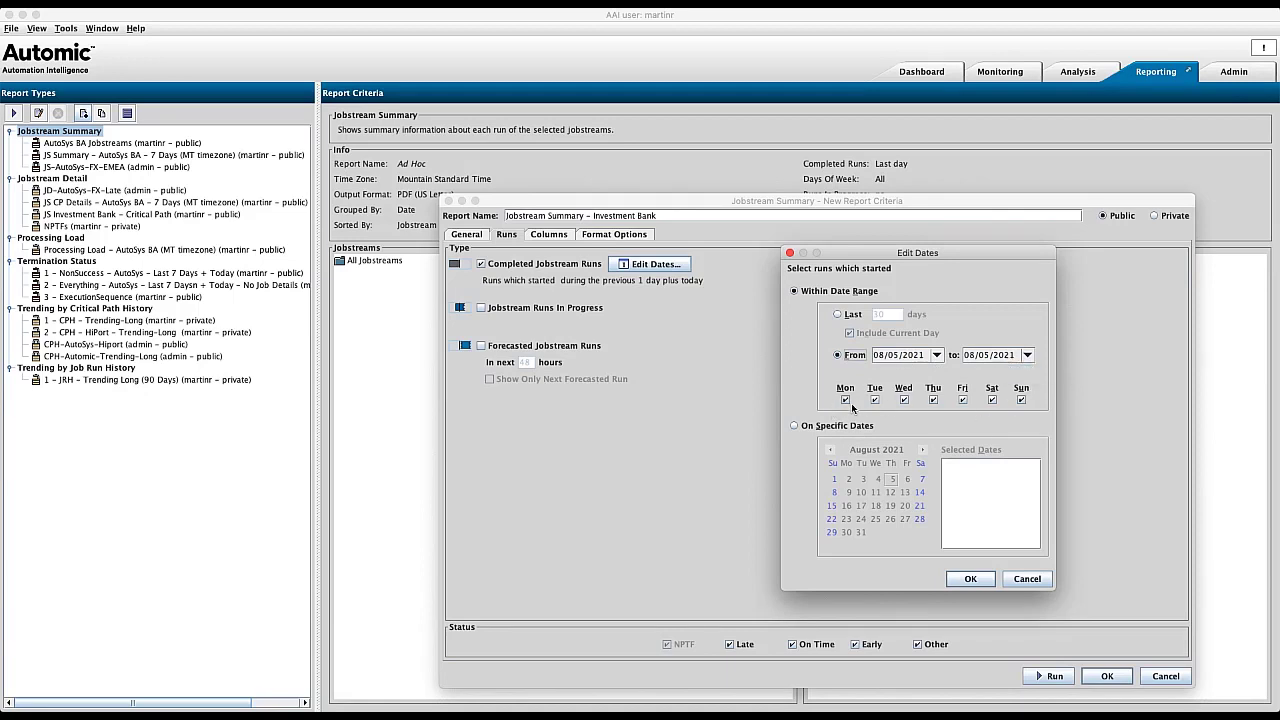
pyautogui.click(794, 427)
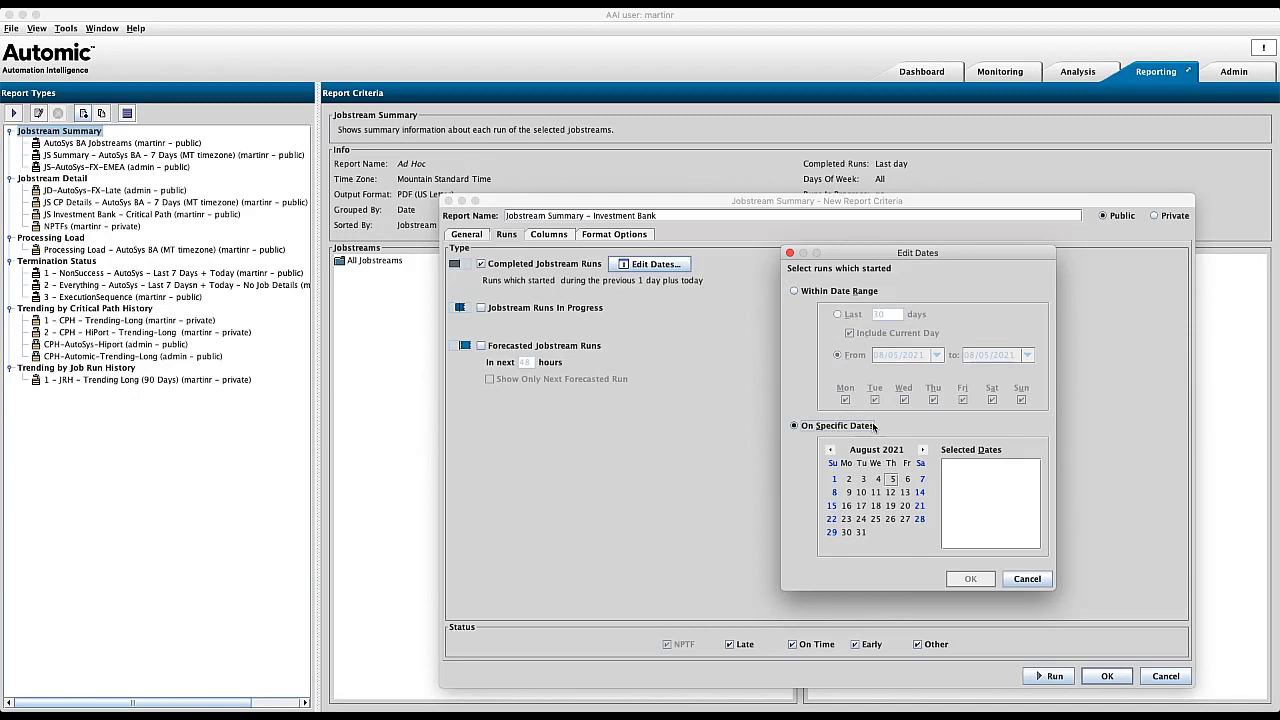
pyautogui.click(793, 291)
pyautogui.click(838, 314)
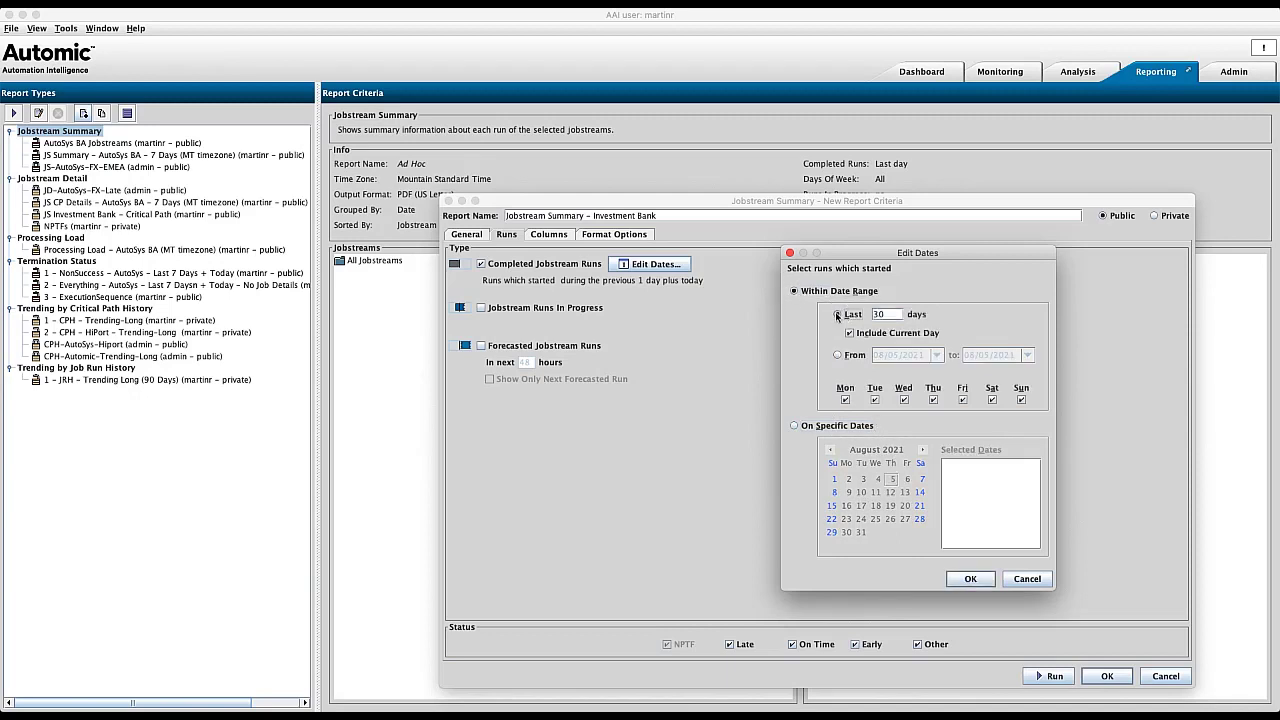
pyautogui.click(970, 579)
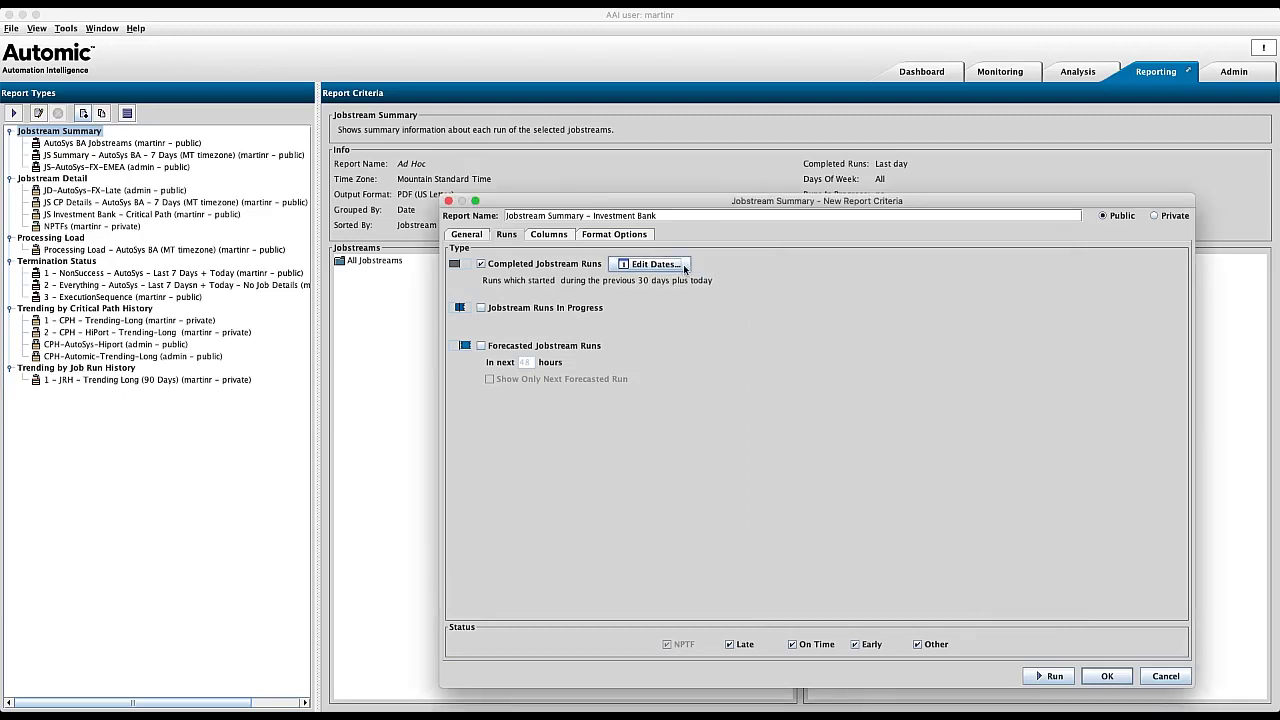
# Step: Remove the Percent Complete and Target Job Parentage columns from the report
pyautogui.click(551, 236)
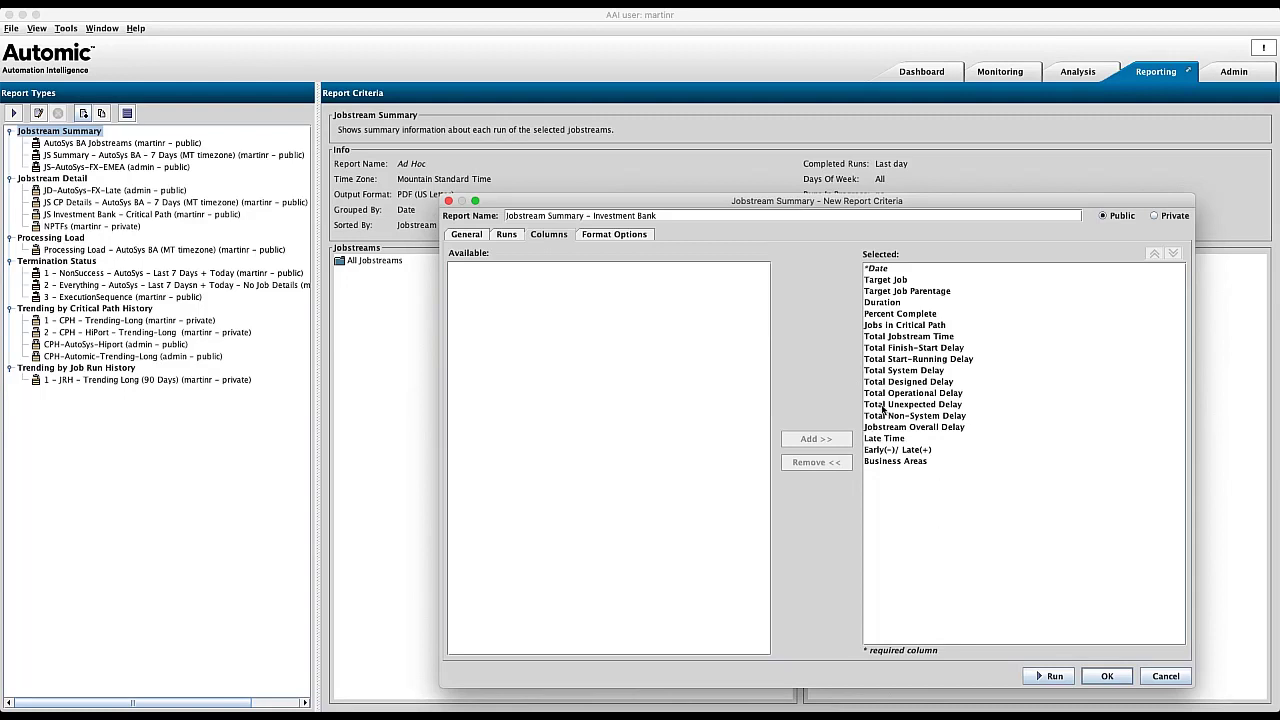
pyautogui.click(904, 316)
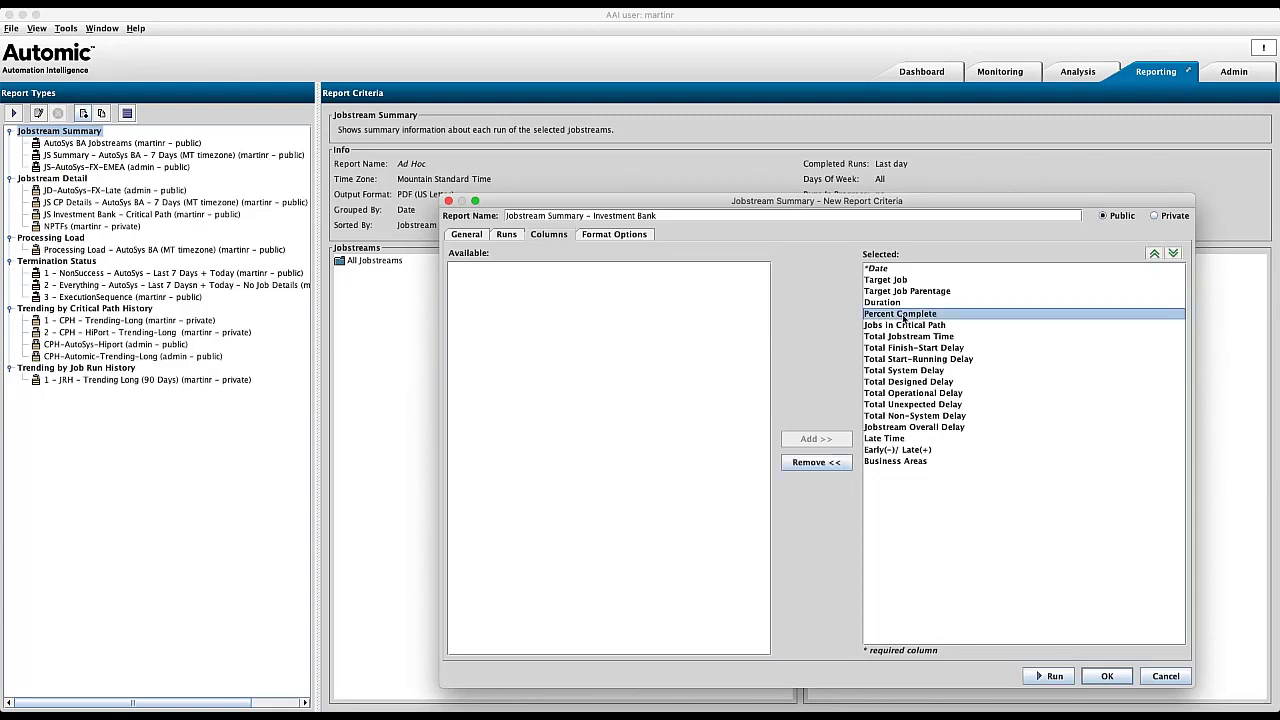
pyautogui.click(804, 464)
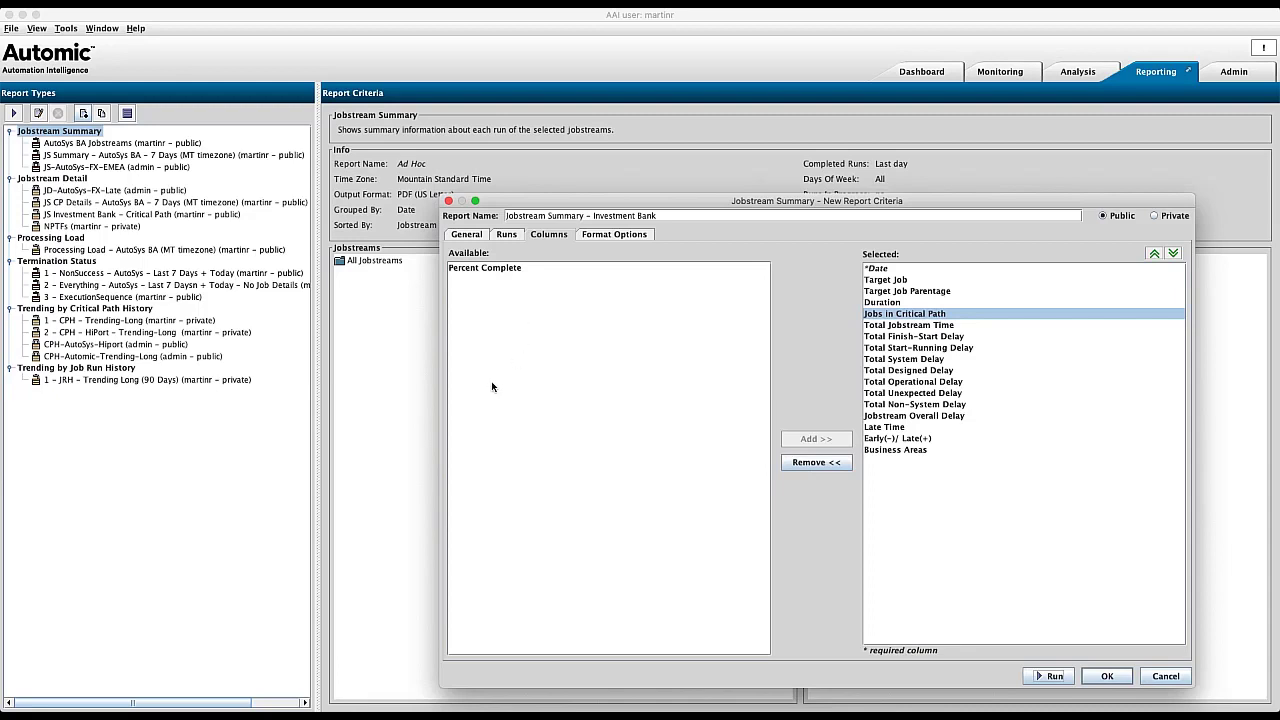
pyautogui.click(884, 291)
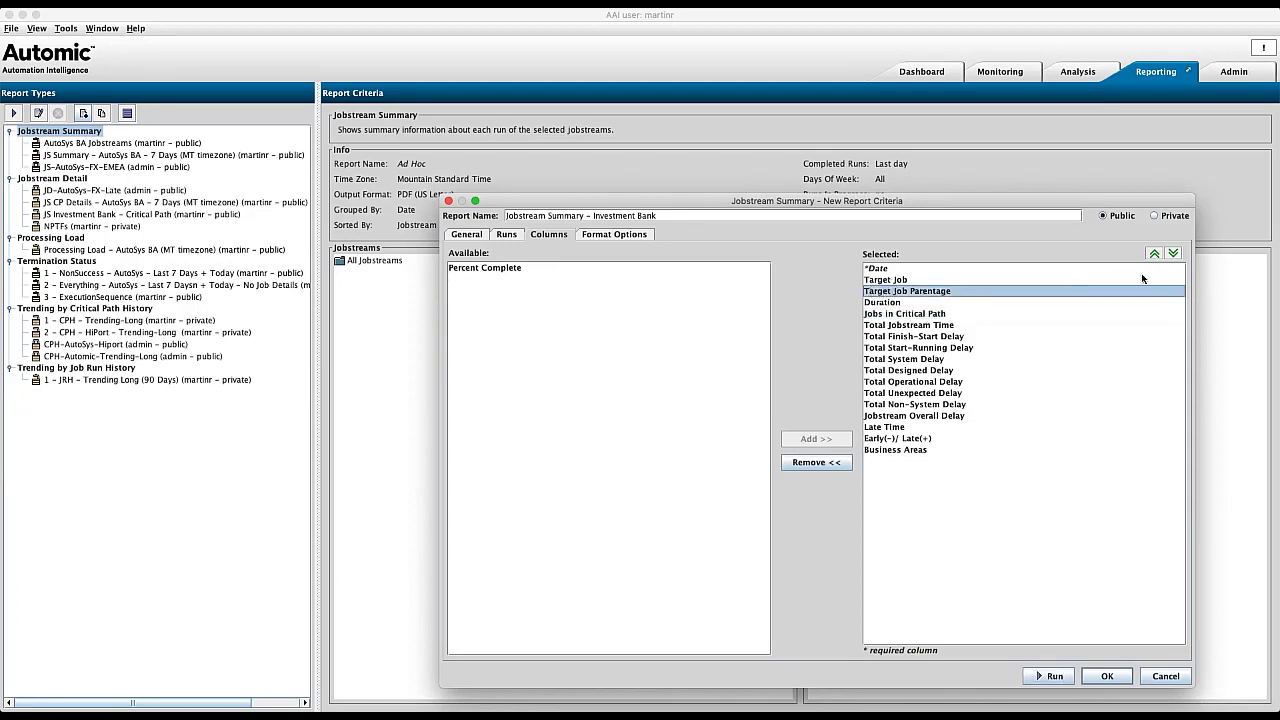
pyautogui.click(808, 464)
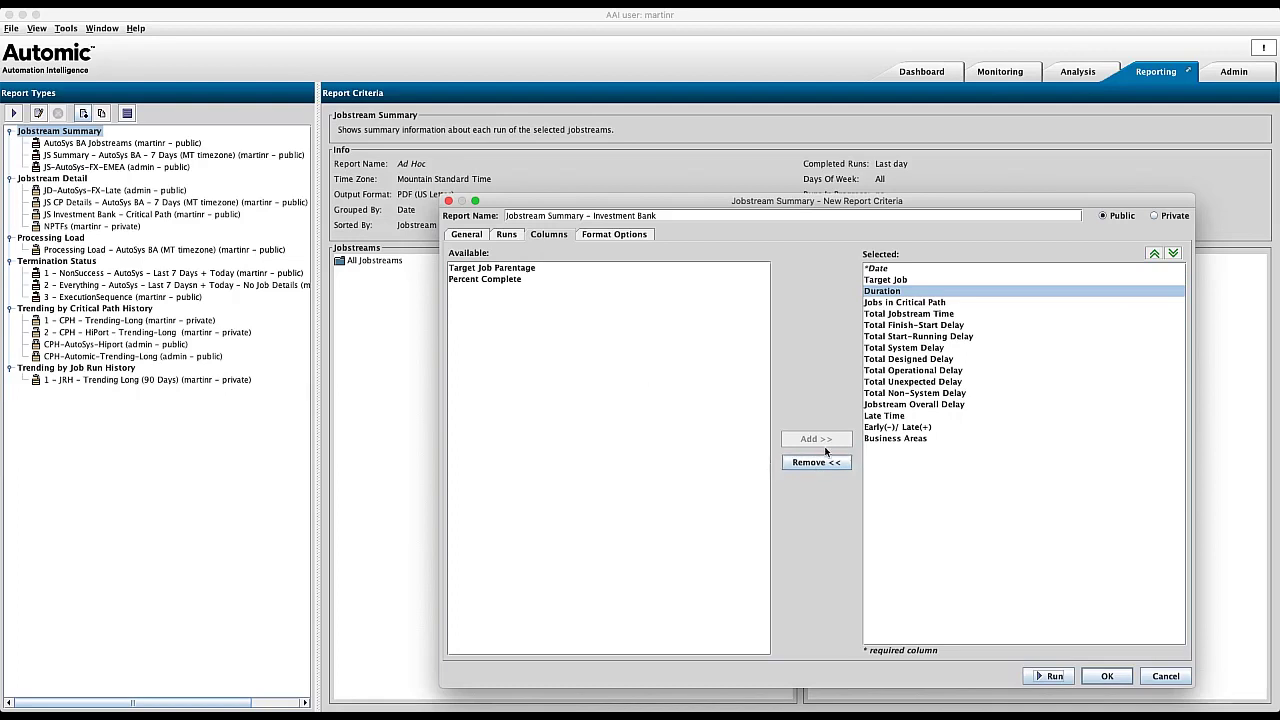
# Step: Move the Business Areas column up the selected columns to sit directly after Target Job
pyautogui.click(871, 440)
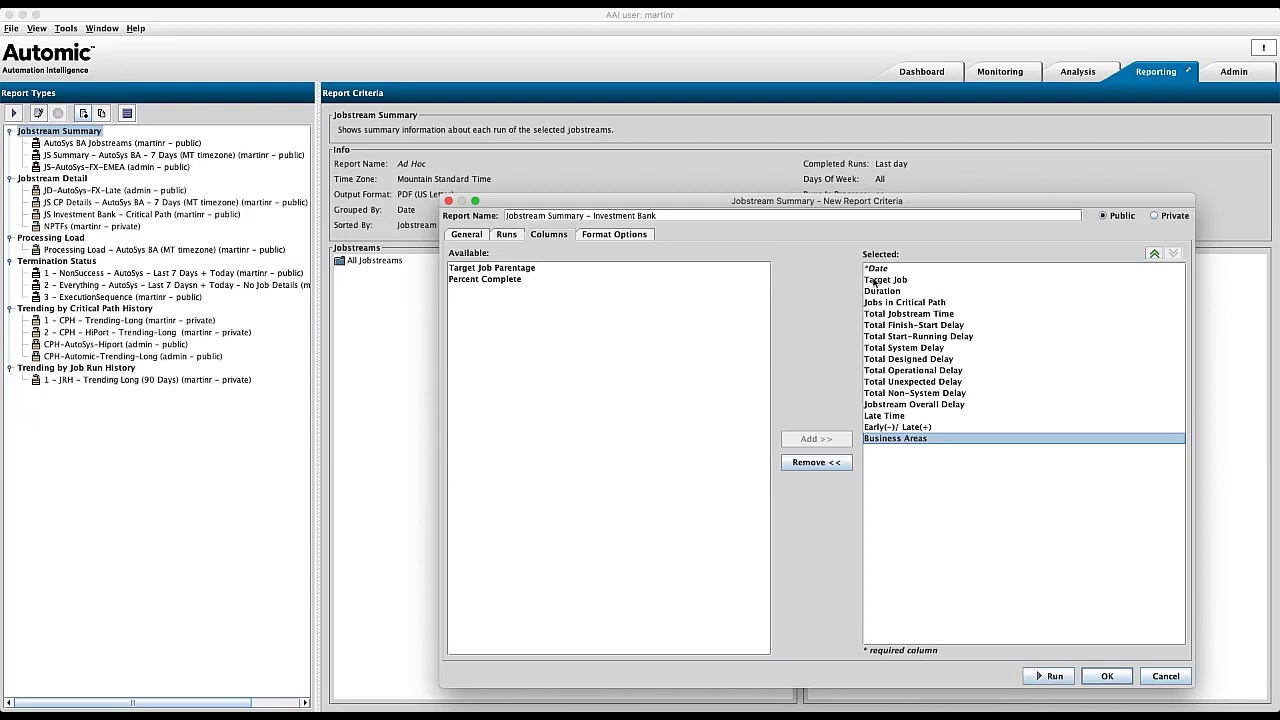
pyautogui.click(1152, 253)
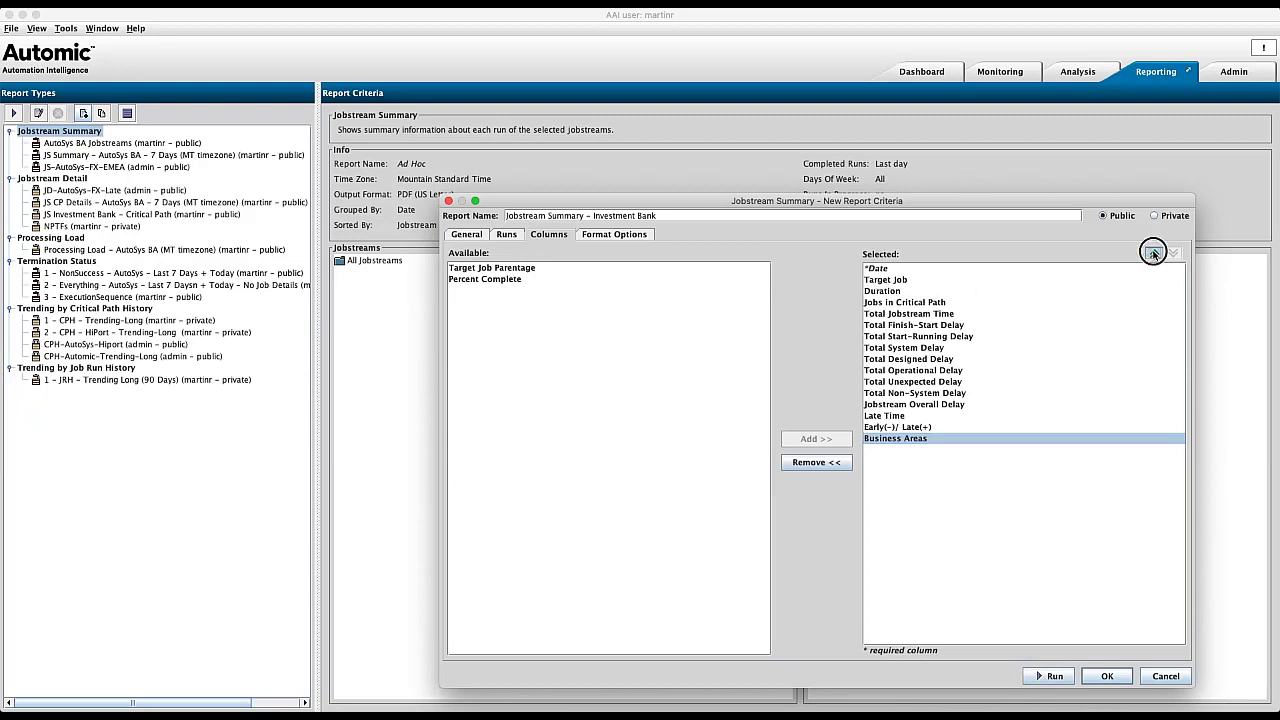
pyautogui.click(1152, 253)
pyautogui.click(1152, 253)
pyautogui.click(1152, 253)
pyautogui.click(1152, 253)
pyautogui.click(1152, 253)
pyautogui.click(1152, 253)
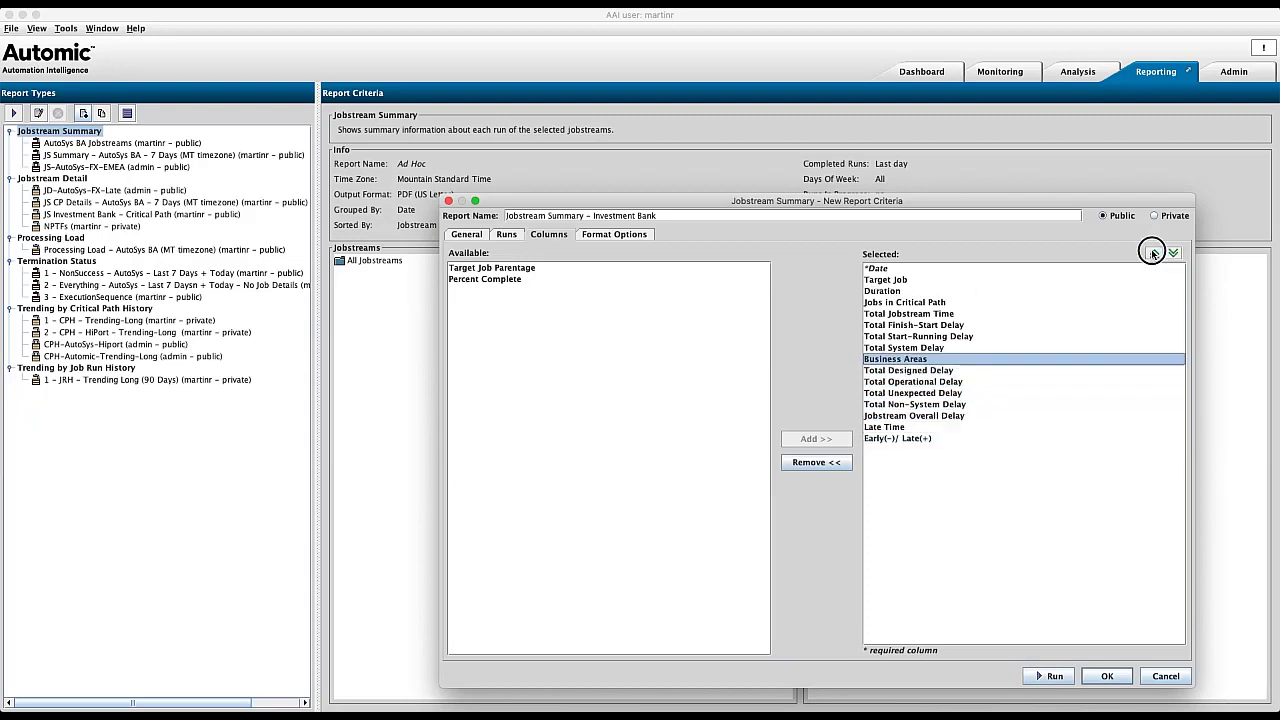
pyautogui.click(1152, 253)
pyautogui.click(1152, 253)
pyautogui.click(1152, 253)
pyautogui.click(1152, 253)
pyautogui.click(1152, 253)
pyautogui.click(1152, 253)
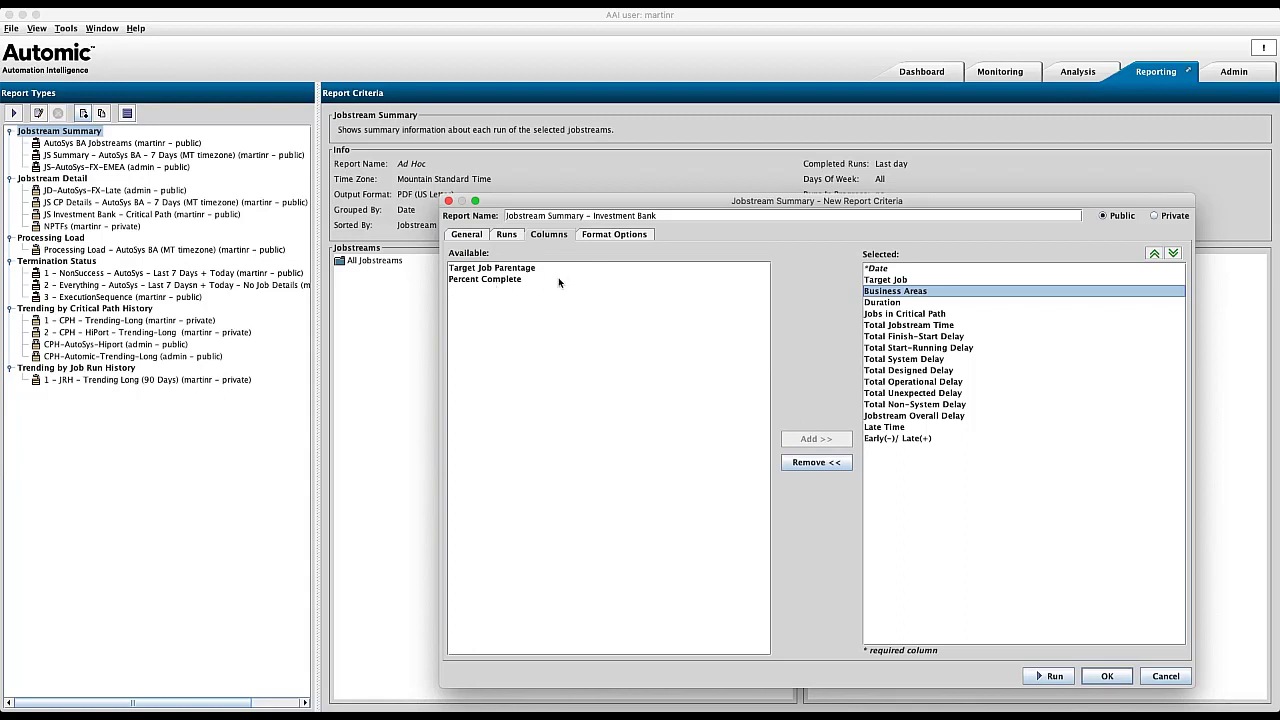
# Step: Keep PDF (for printing) as the report's output format and save the new report definition
pyautogui.click(604, 237)
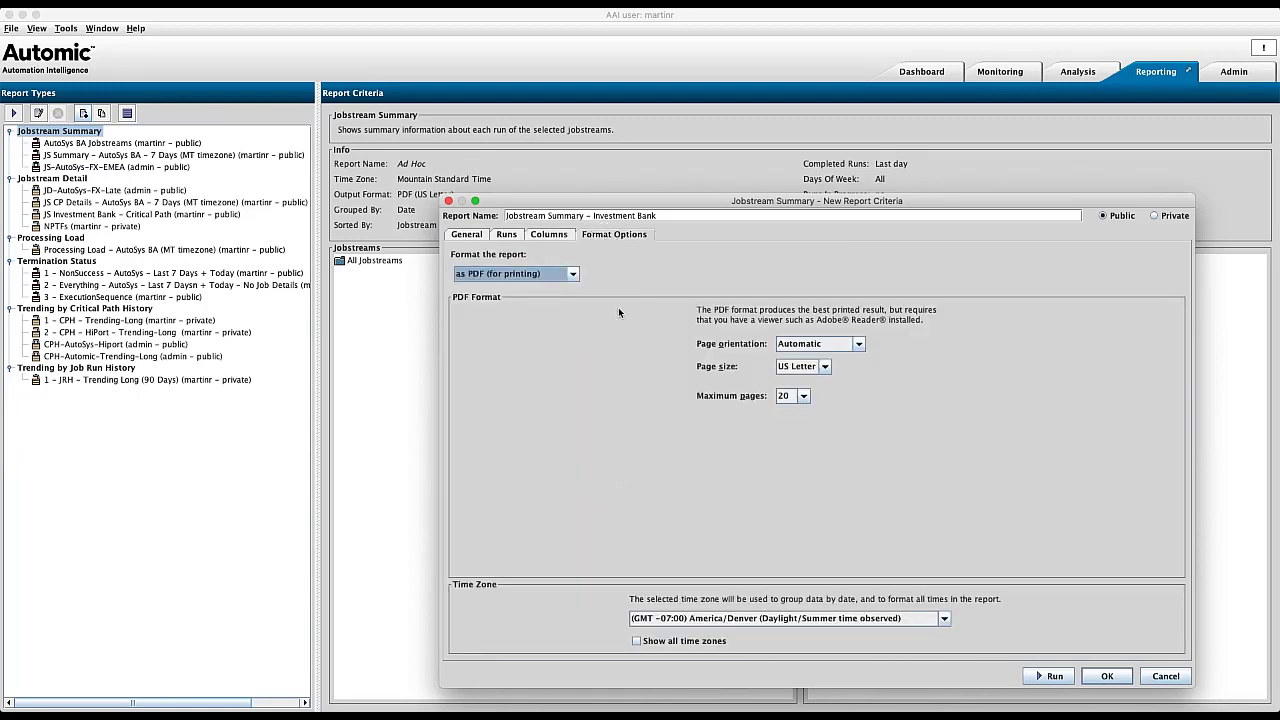
pyautogui.click(573, 275)
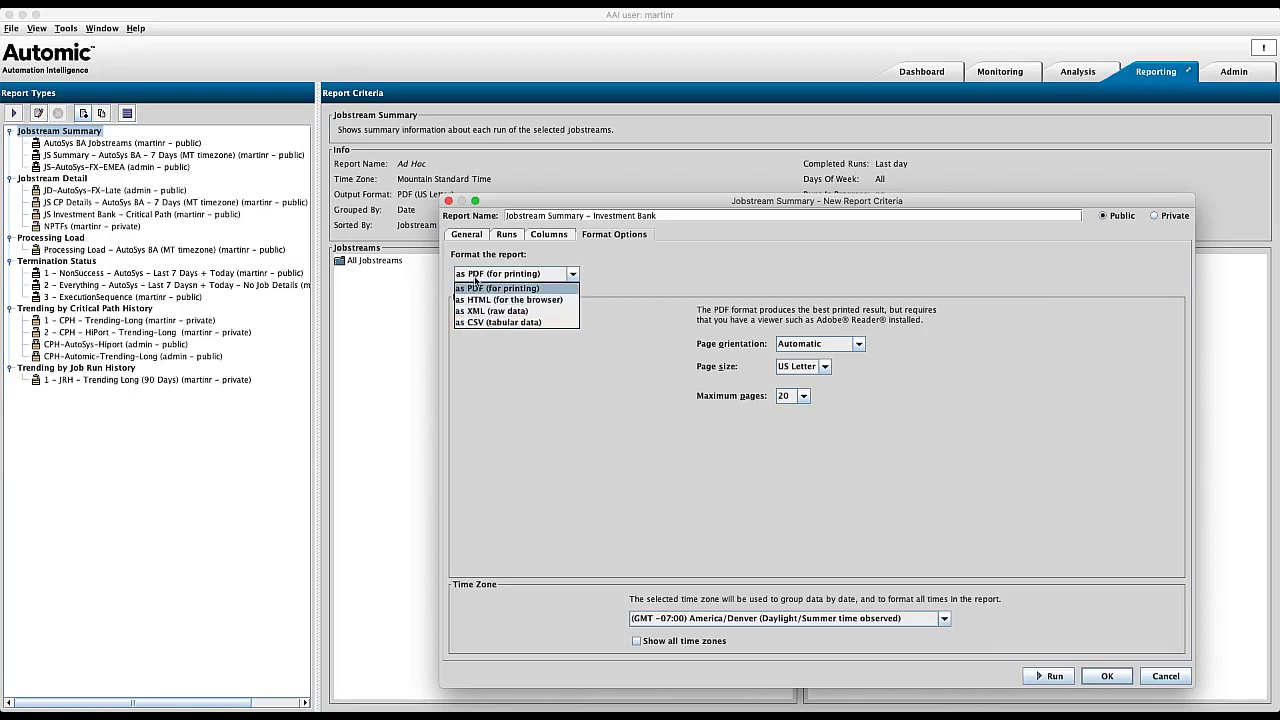
pyautogui.click(476, 283)
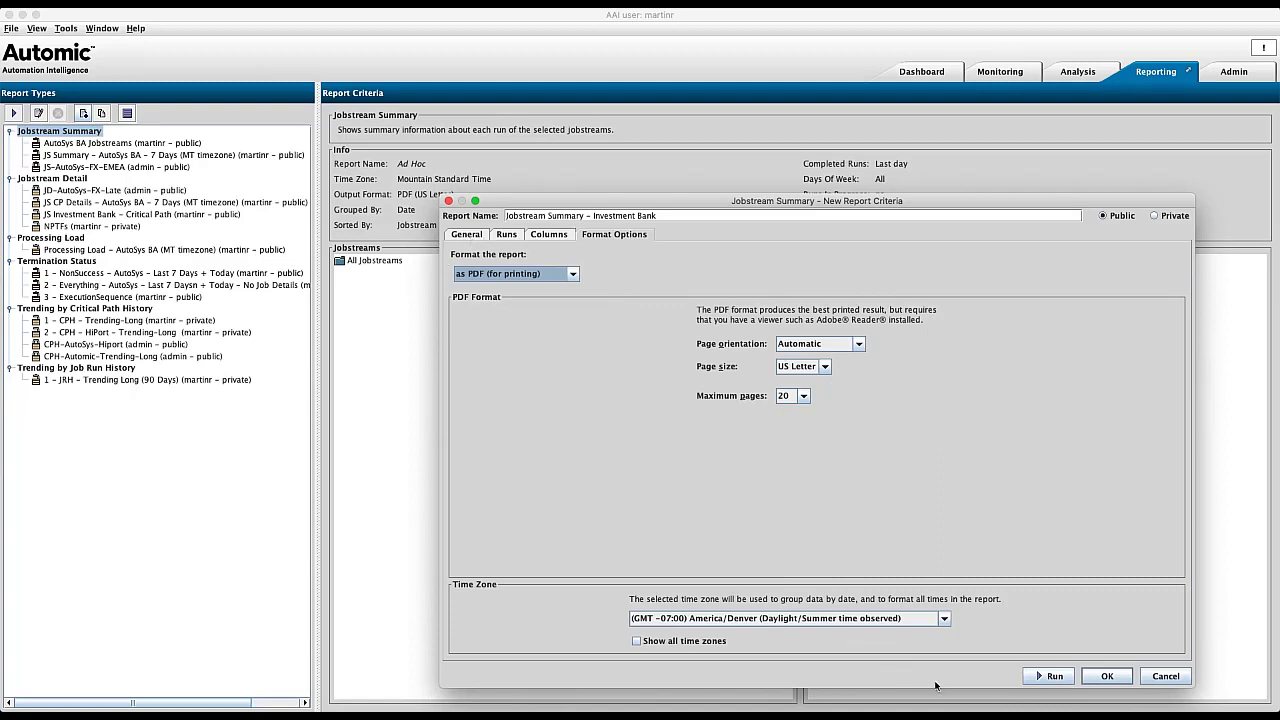
pyautogui.click(1108, 677)
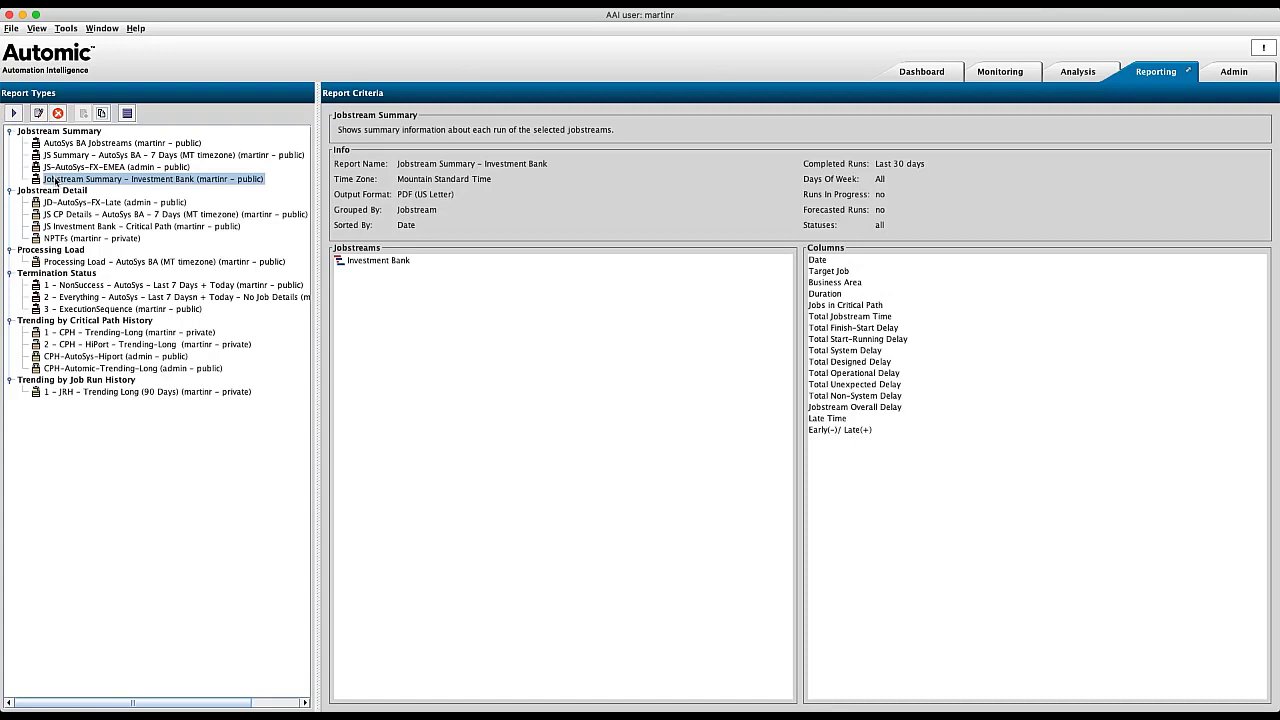
# Step: Run the saved Jobstream Summary - Investment Bank report and enlarge the resulting PDF to 150%
pyautogui.click(13, 114)
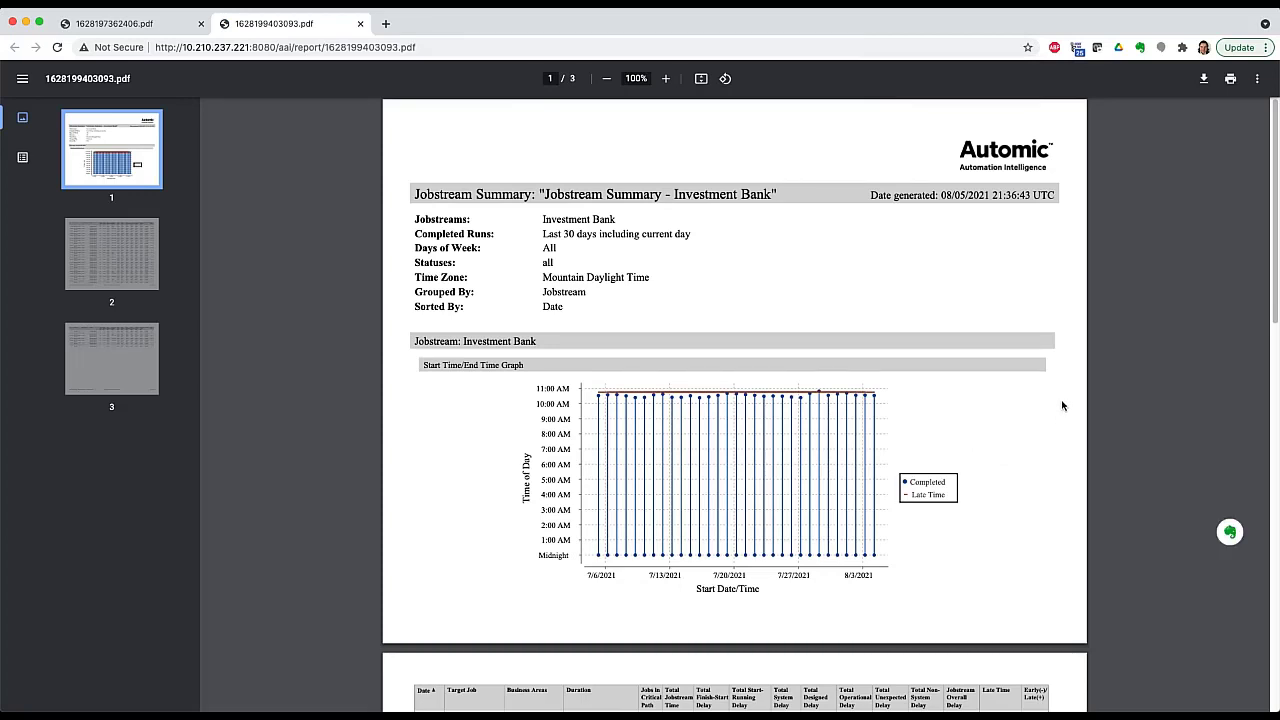
pyautogui.click(667, 79)
pyautogui.click(667, 79)
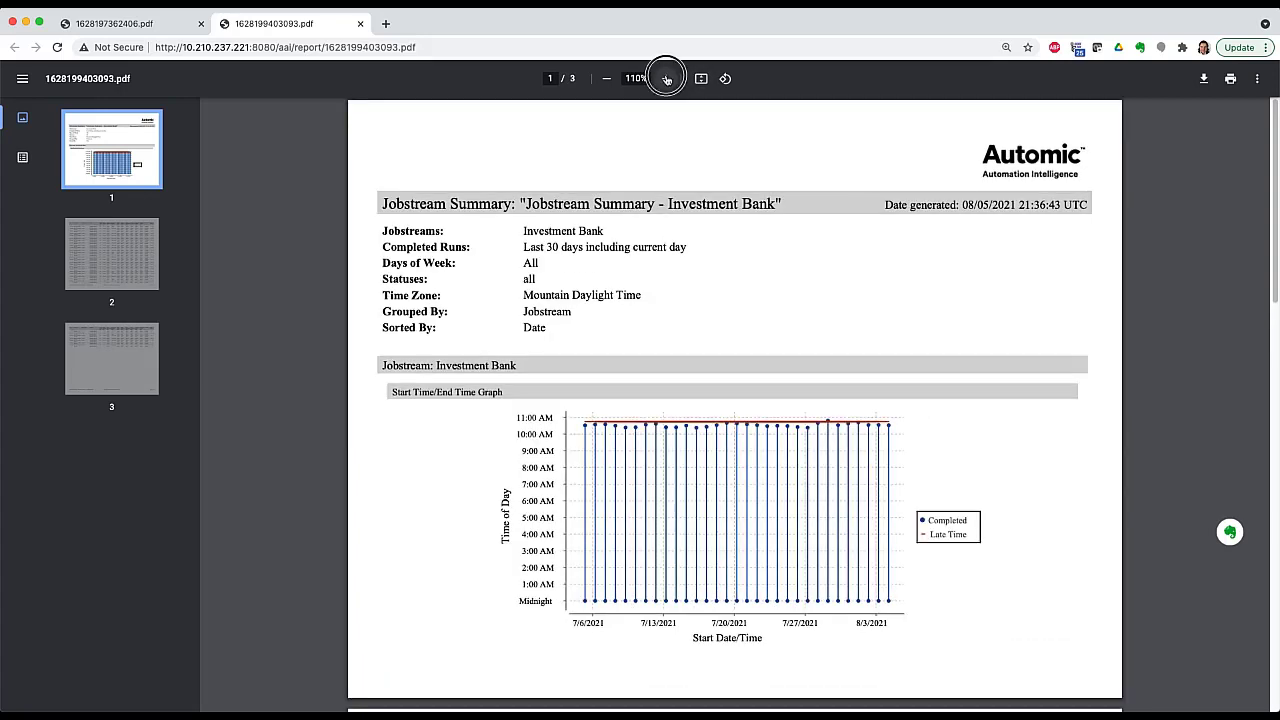
pyautogui.click(667, 79)
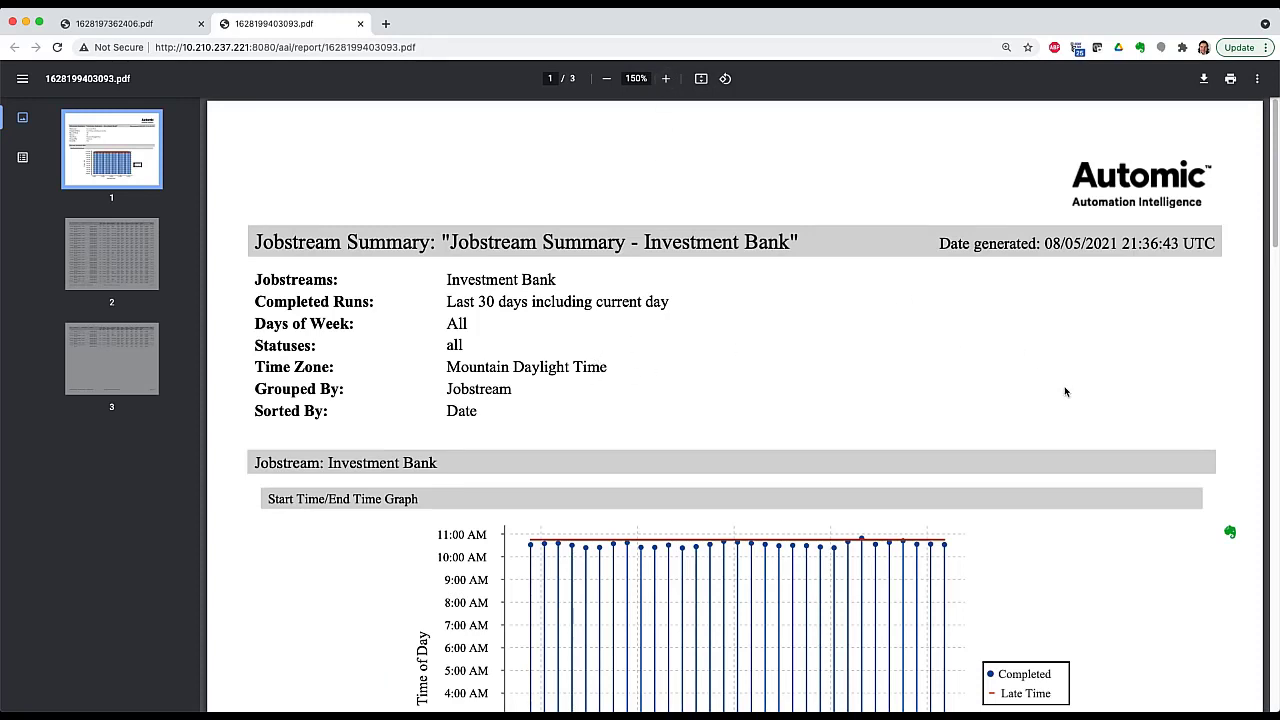
# Step: Review the report's criteria and the Start Time/End Time Graph for the Investment Bank jobstream
pyautogui.scroll(-1, 1078, 378)
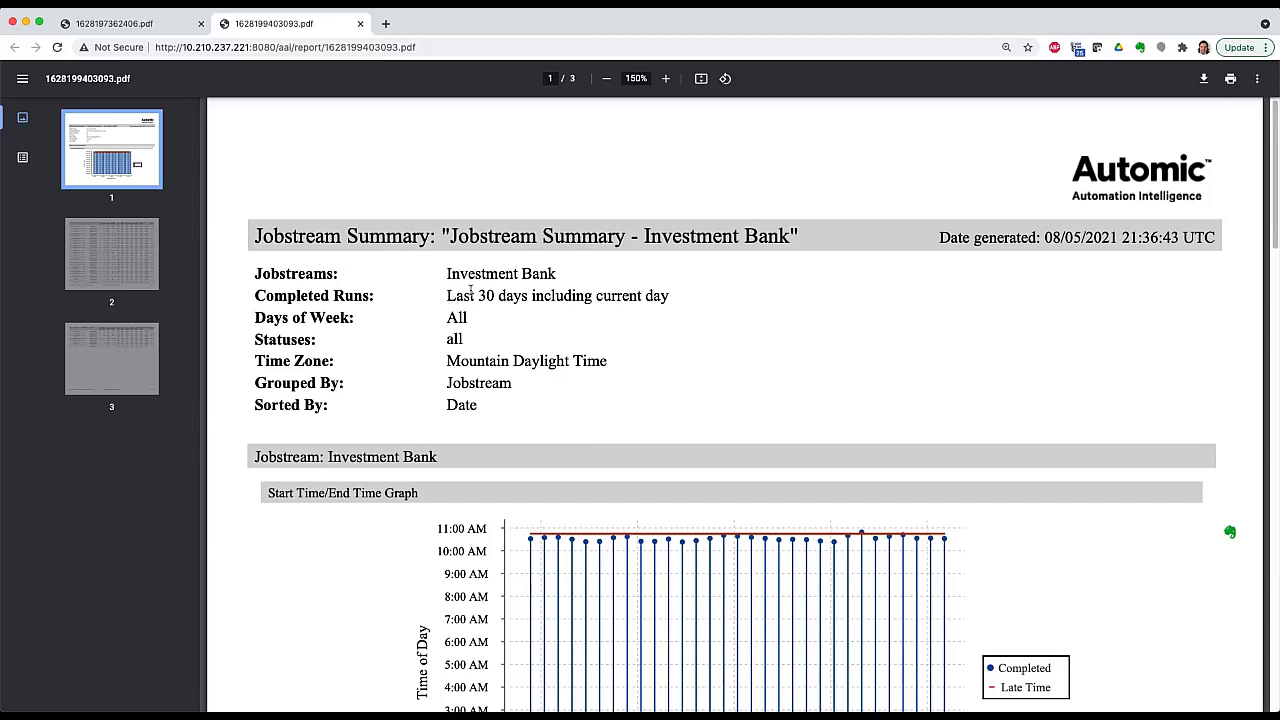
pyautogui.scroll(-1, 642, 306)
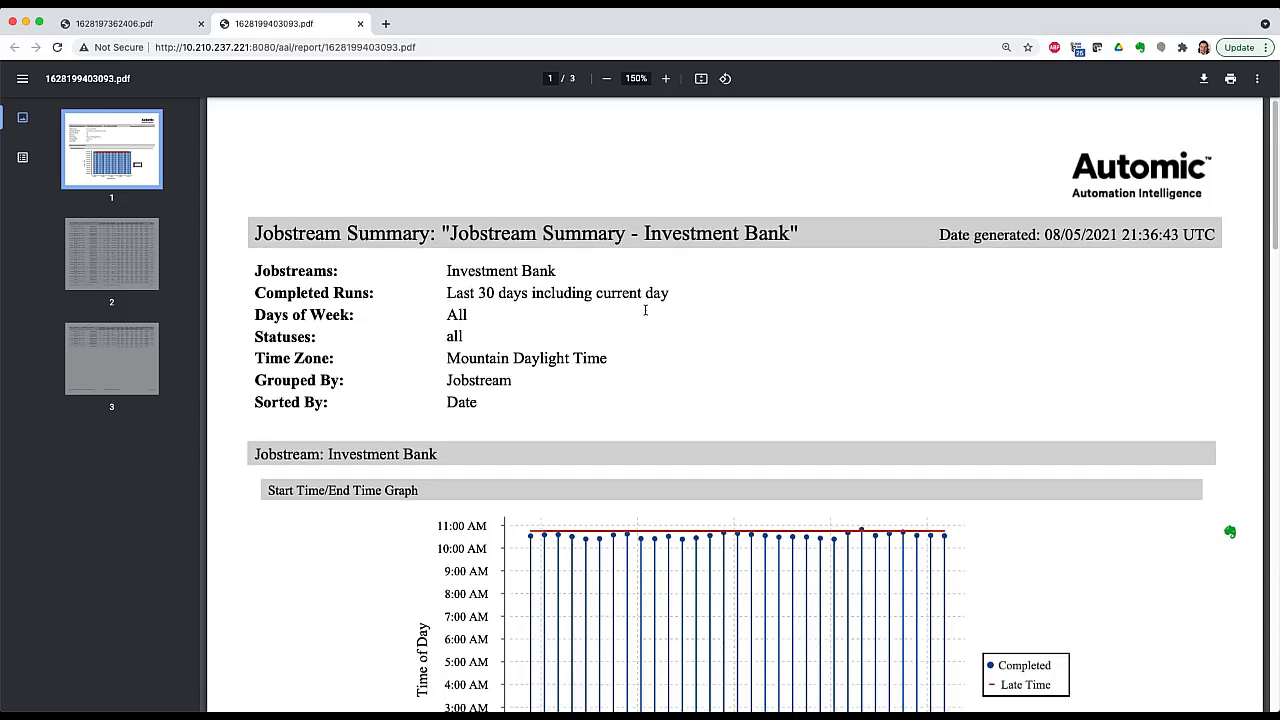
pyautogui.scroll(-2, 1007, 338)
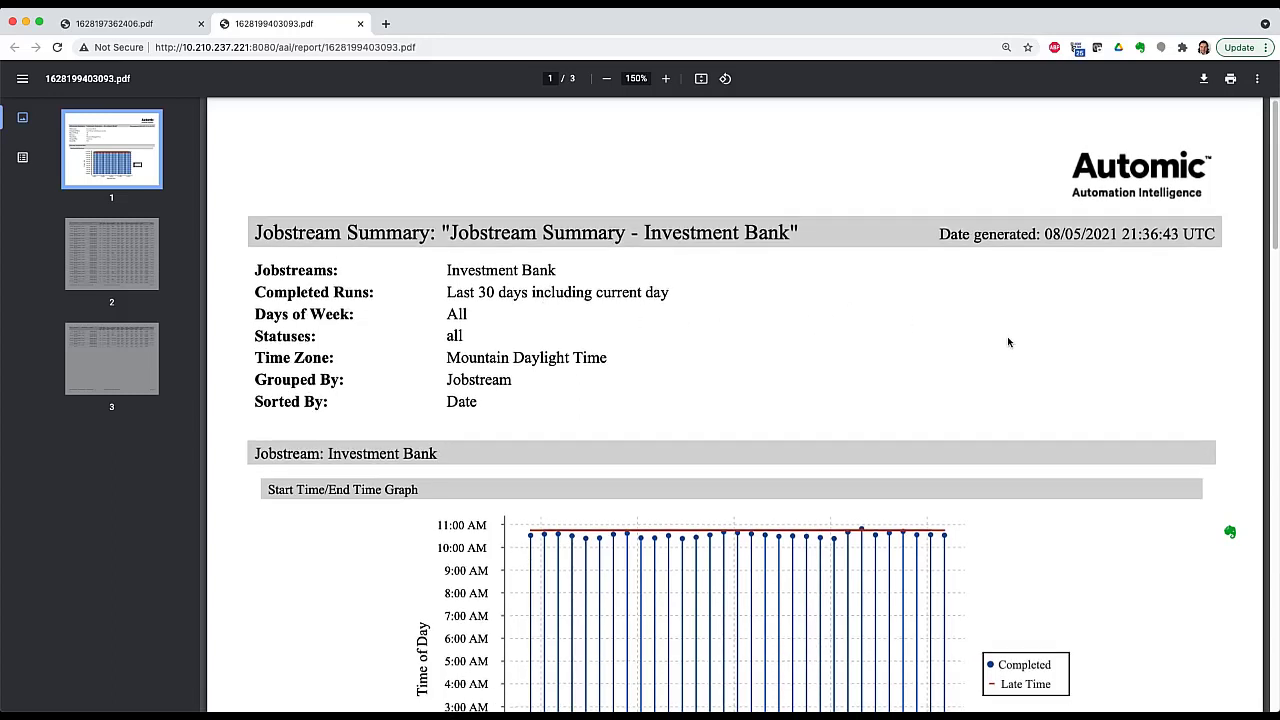
pyautogui.scroll(-5, 1006, 343)
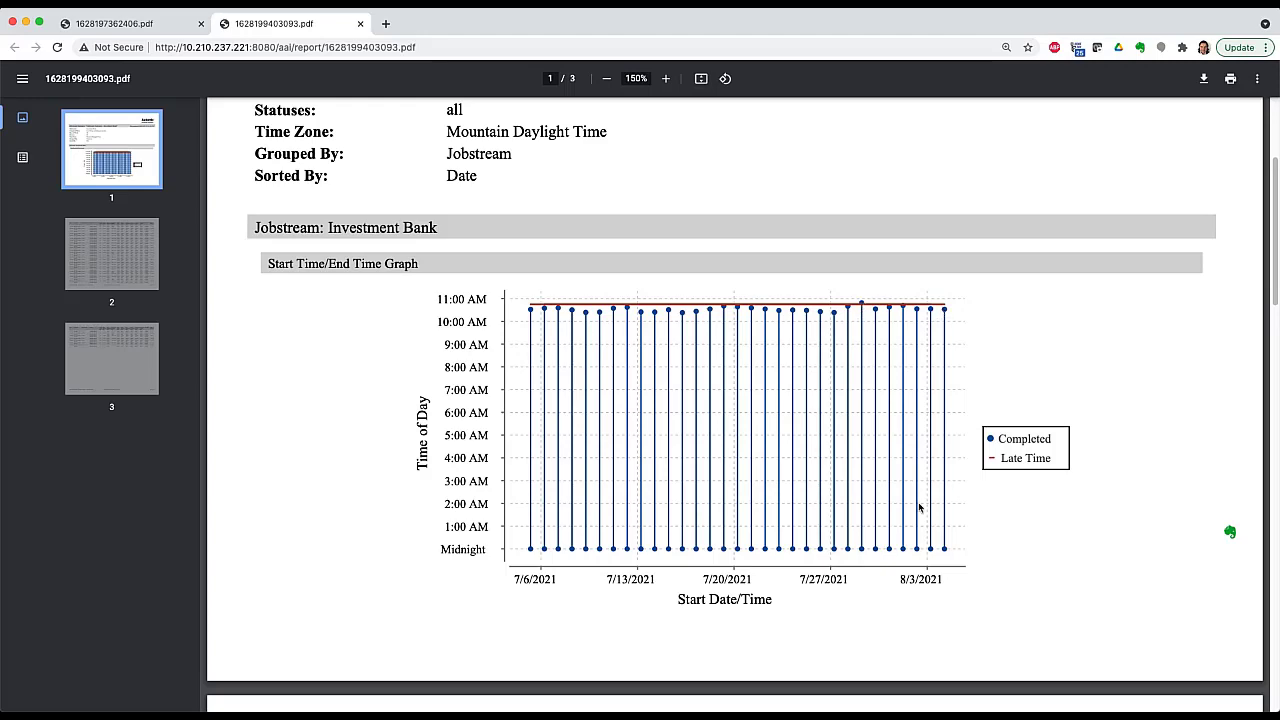
pyautogui.scroll(1, 1161, 533)
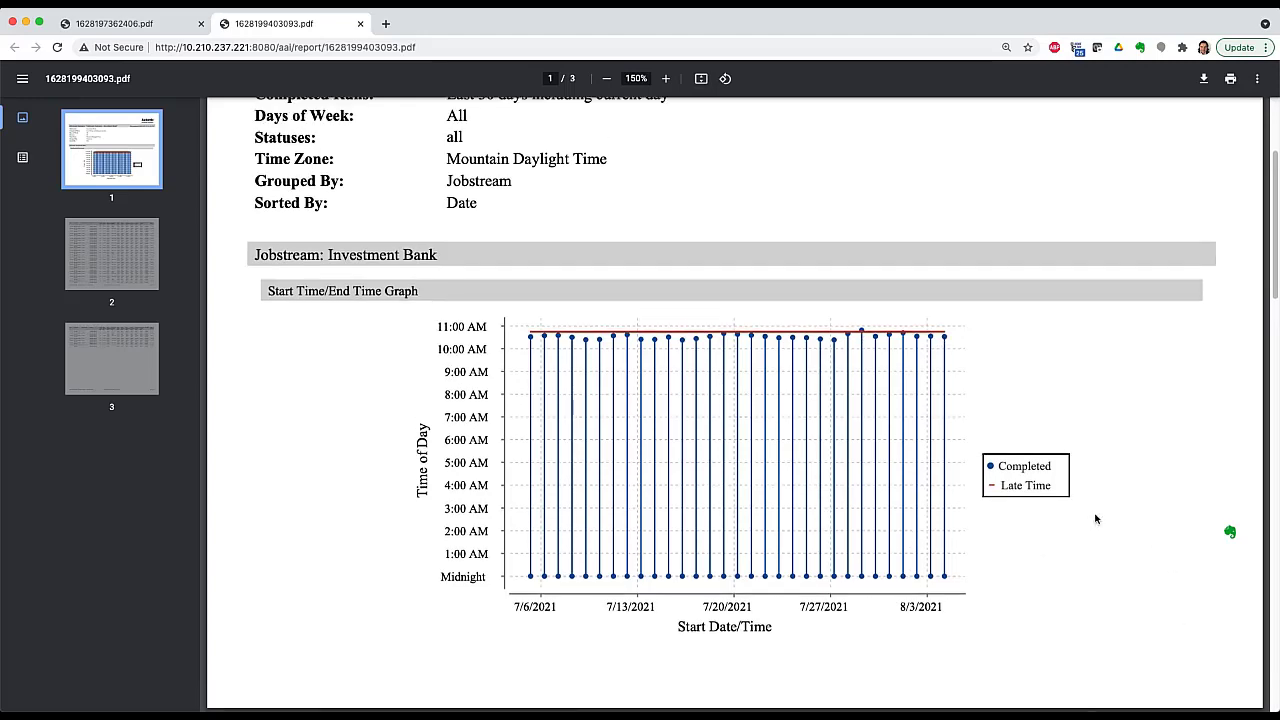
# Step: Examine the per-run table across its pages, highlighting the 07/30 run and its Early/Late value, and return to the report's beginning
pyautogui.scroll(-10, 1095, 519)
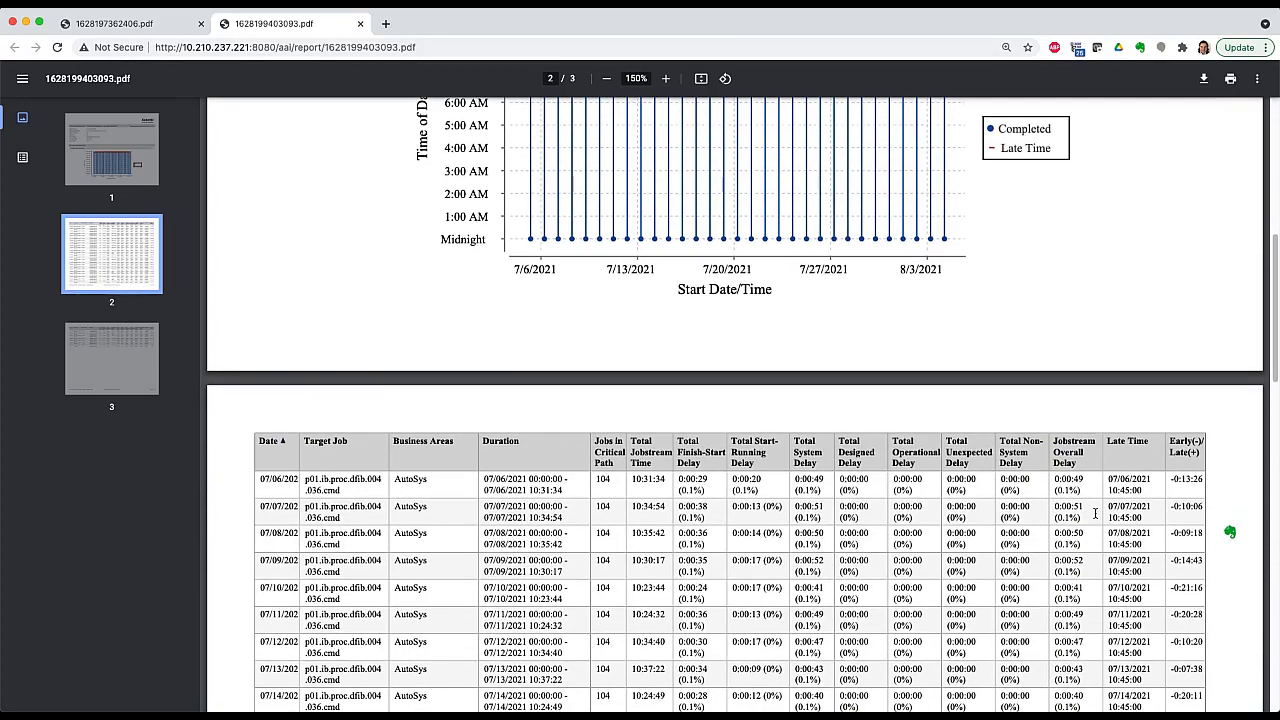
pyautogui.scroll(-3, 1095, 514)
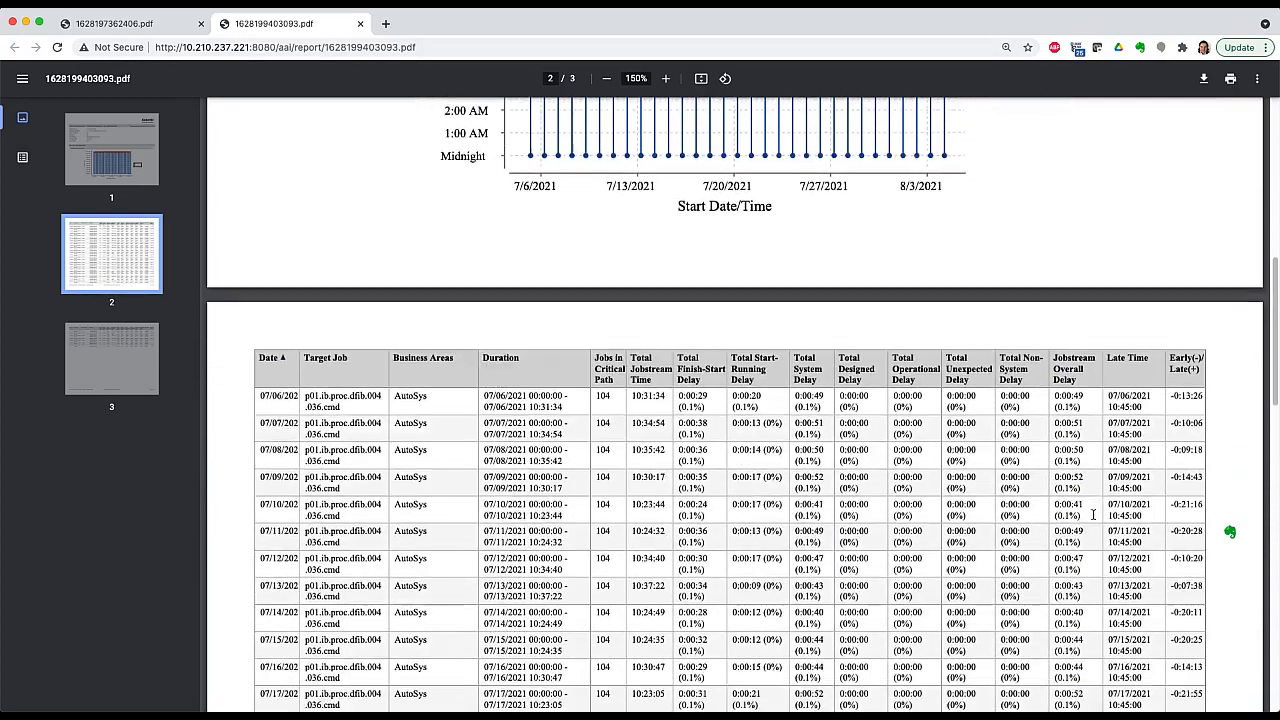
pyautogui.scroll(-8, 1095, 510)
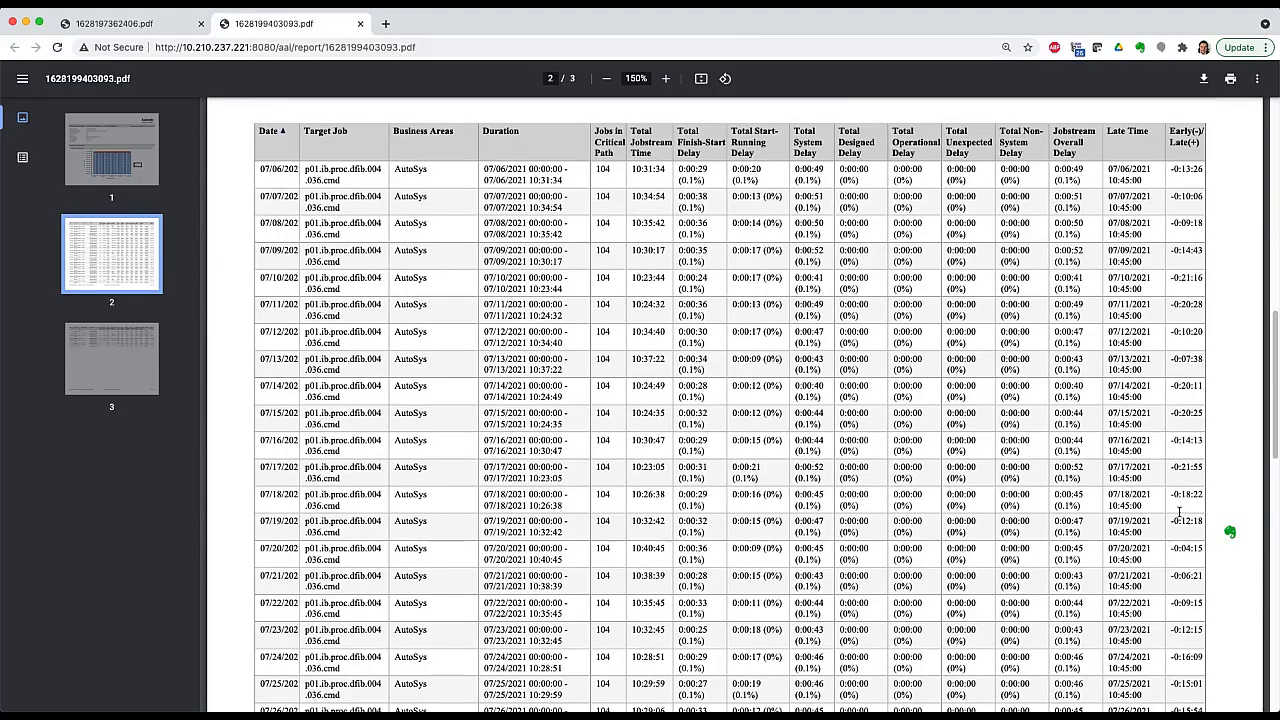
pyautogui.scroll(-15, 1188, 510)
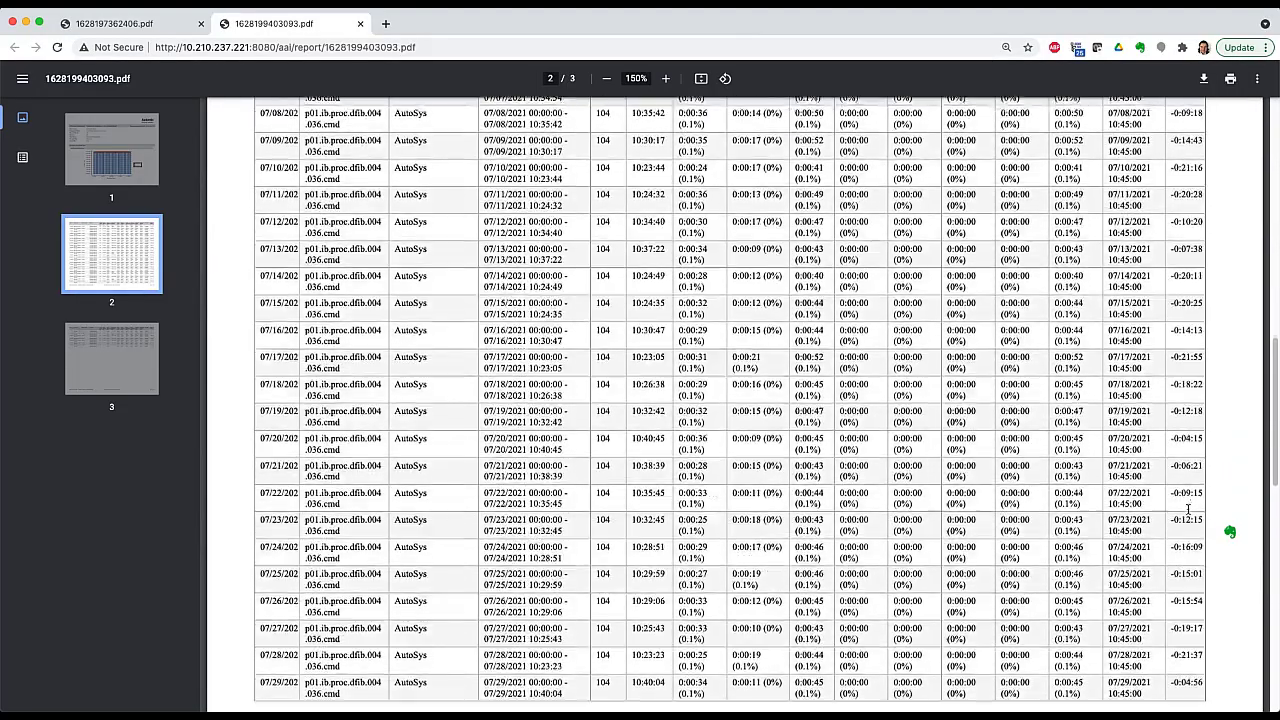
pyautogui.scroll(-4, 1188, 510)
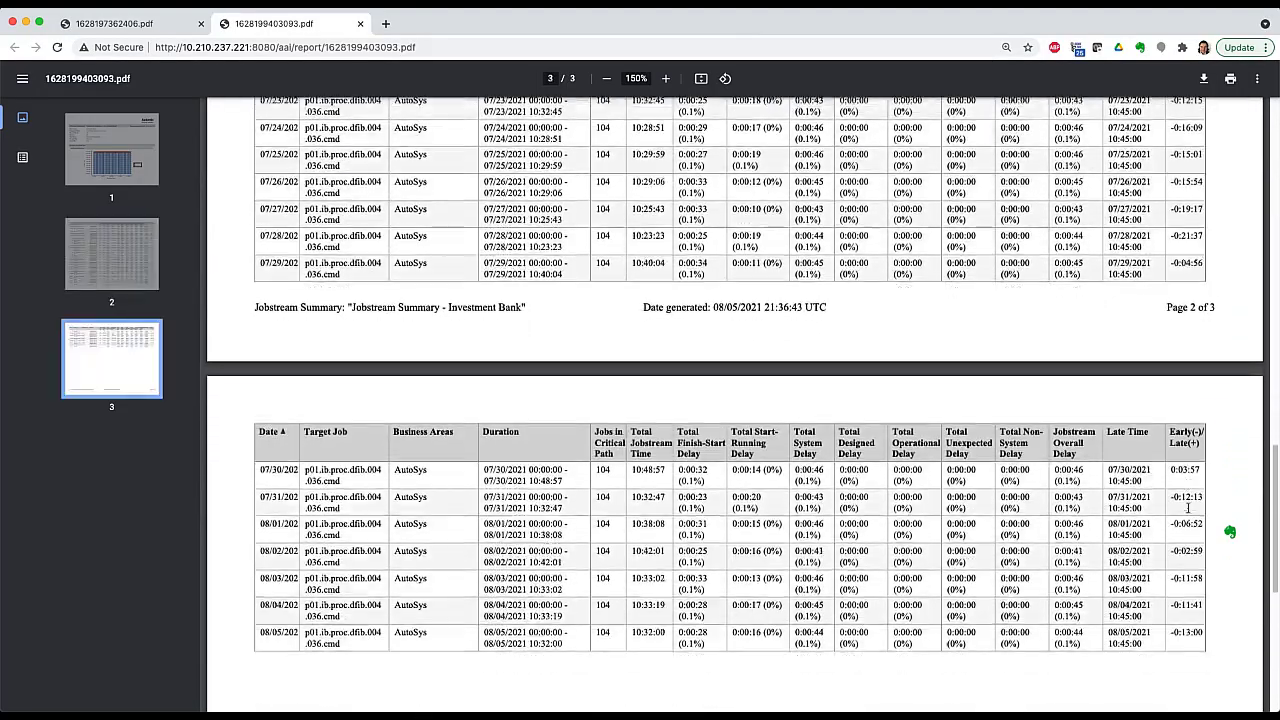
pyautogui.moveTo(1188, 450); pyautogui.dragTo(251, 439)
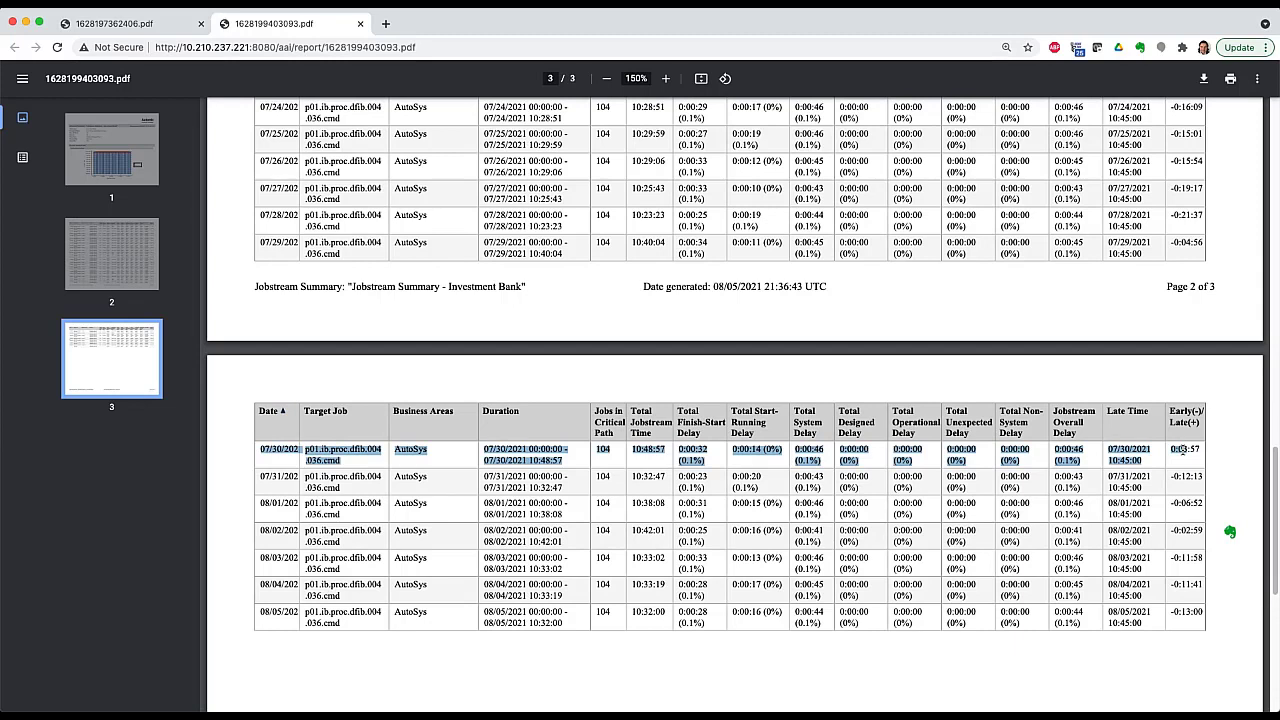
pyautogui.moveTo(1183, 451); pyautogui.dragTo(1199, 451)
pyautogui.click(1232, 462)
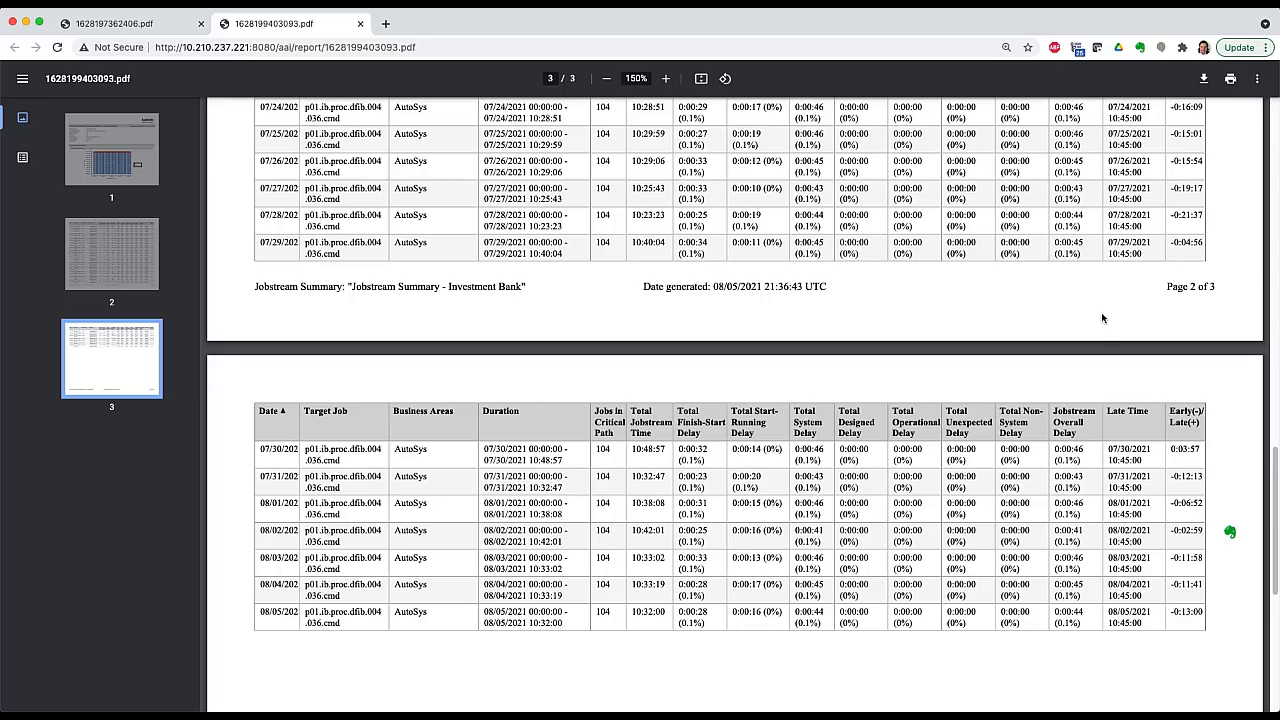
pyautogui.scroll(20, 1085, 341)
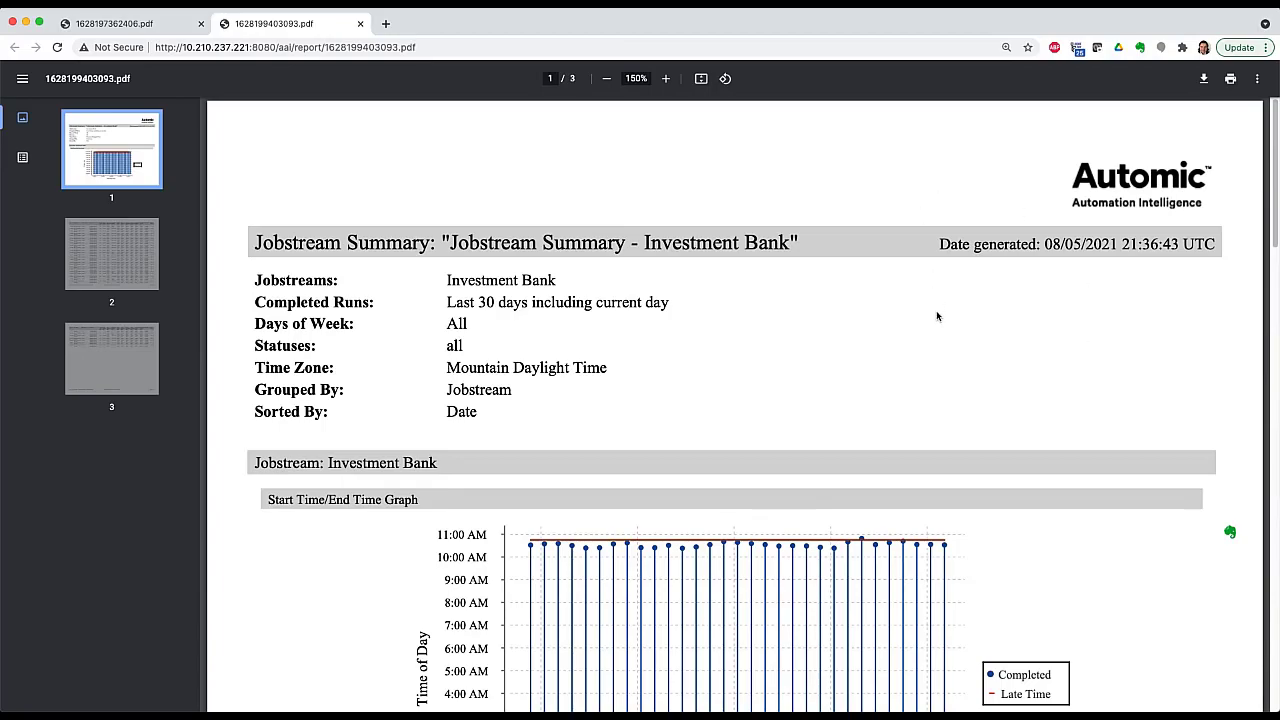
# Step: Switch back to the Automic Automation Intelligence client and open the Jobstream Summary - Investment Bank criteria for editing in an enlarged dialog
pyautogui.press('ctrl+super+f')
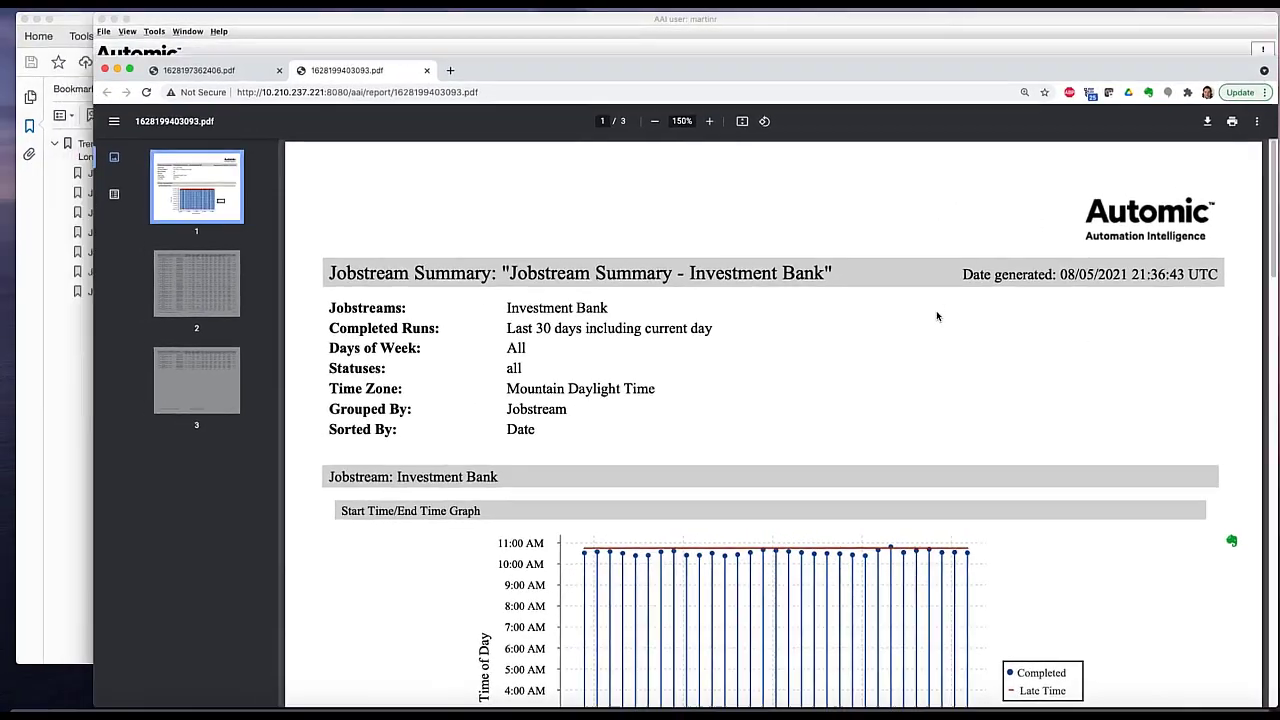
pyautogui.hotkey('ctrl', 'Up')
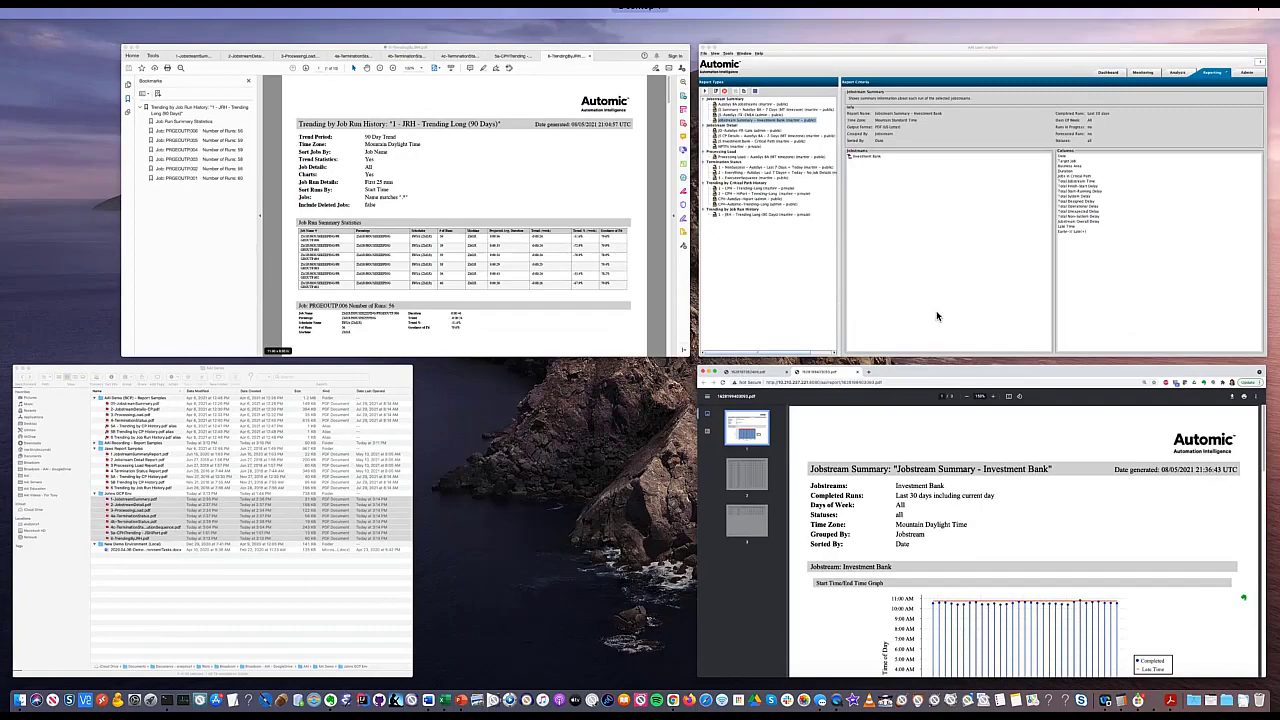
pyautogui.click(764, 280)
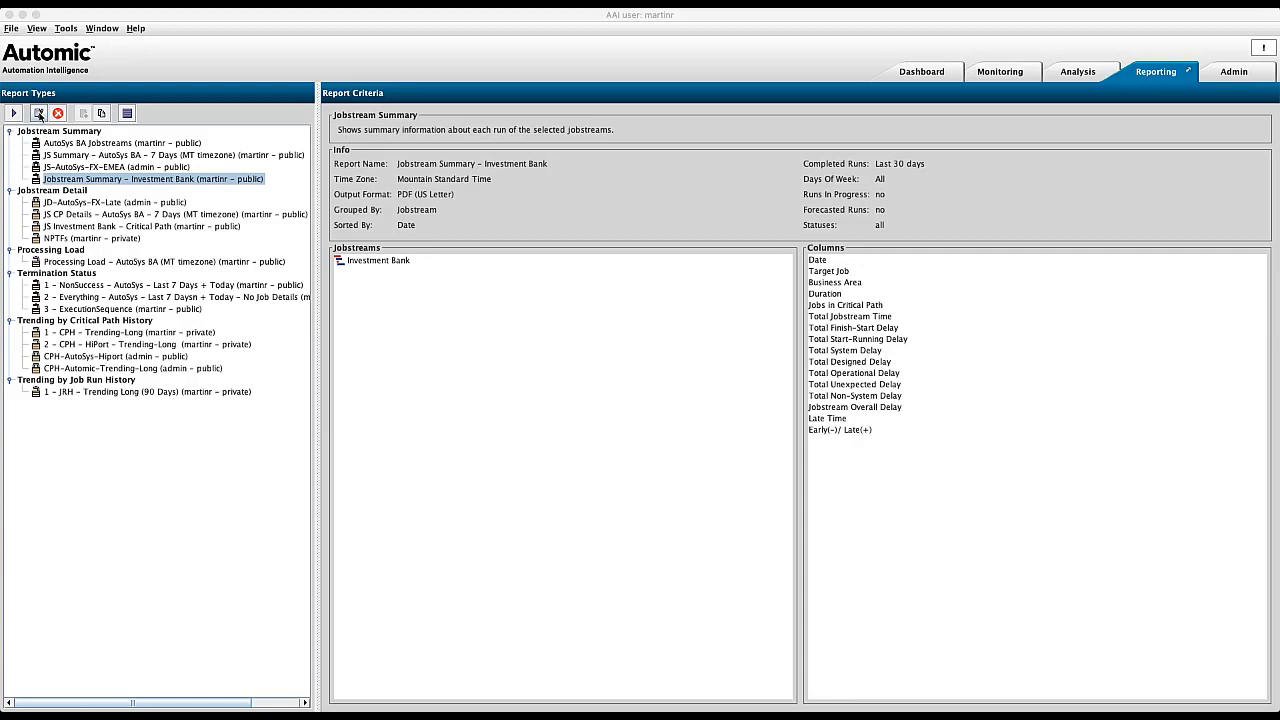
pyautogui.click(38, 114)
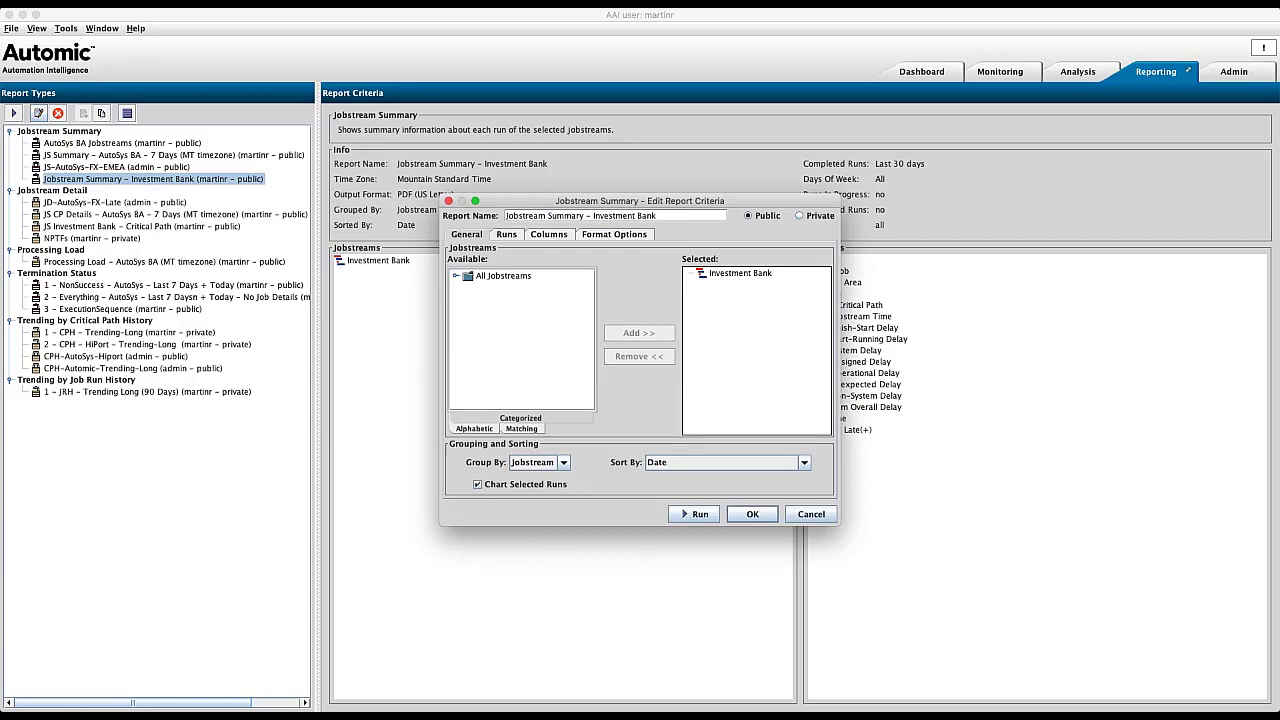
pyautogui.moveTo(838, 524); pyautogui.dragTo(1084, 702)
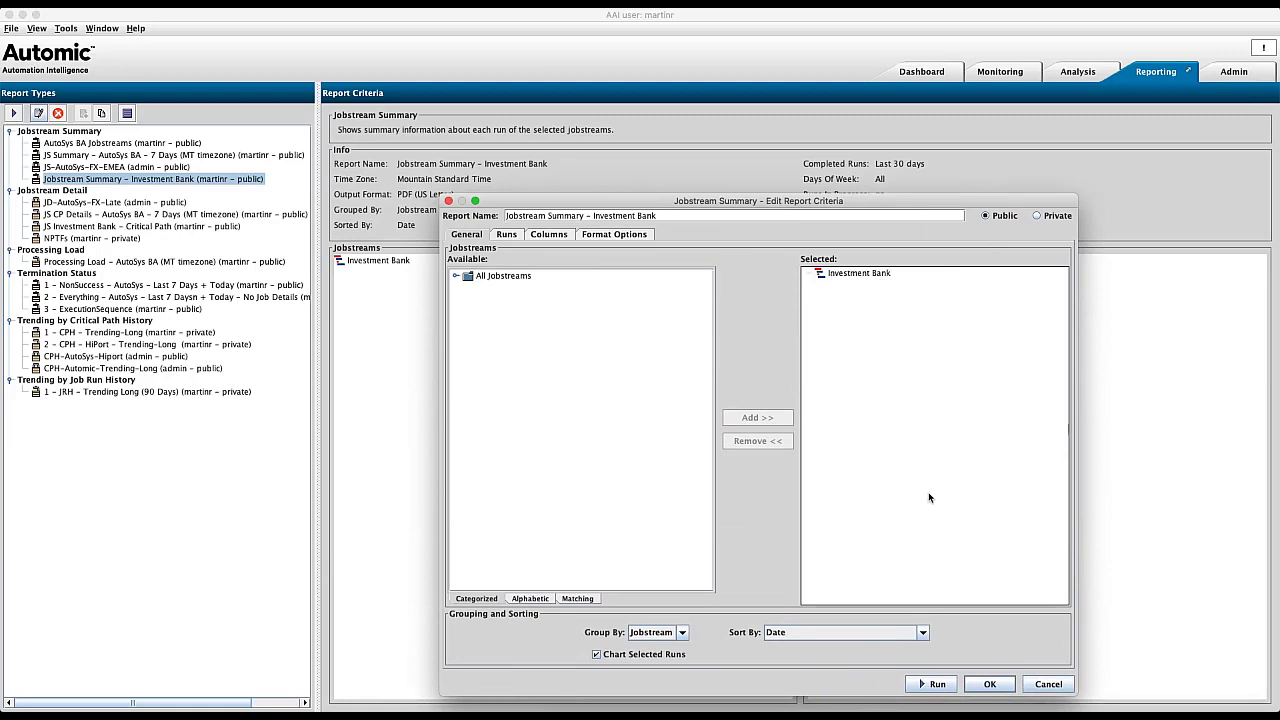
# Step: Sort the Jobstream Summary - Investment Bank report by Early(-)/ Late(+)
pyautogui.click(923, 633)
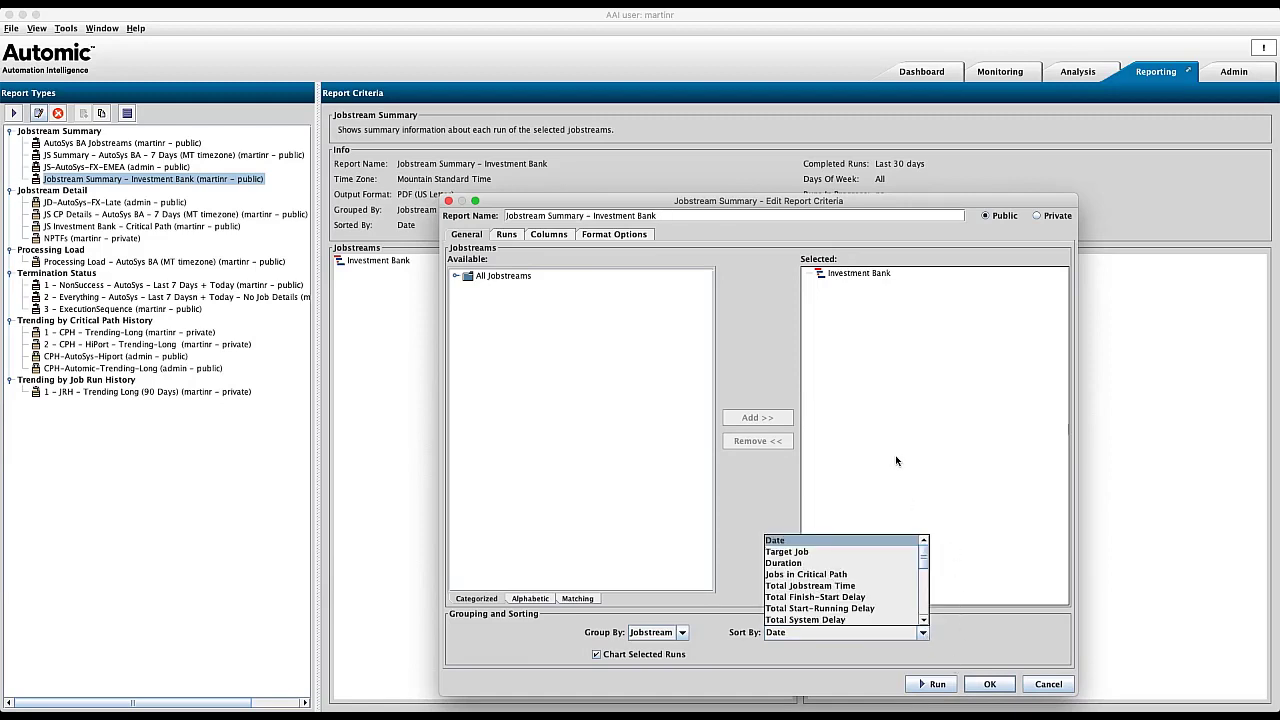
pyautogui.click(923, 563)
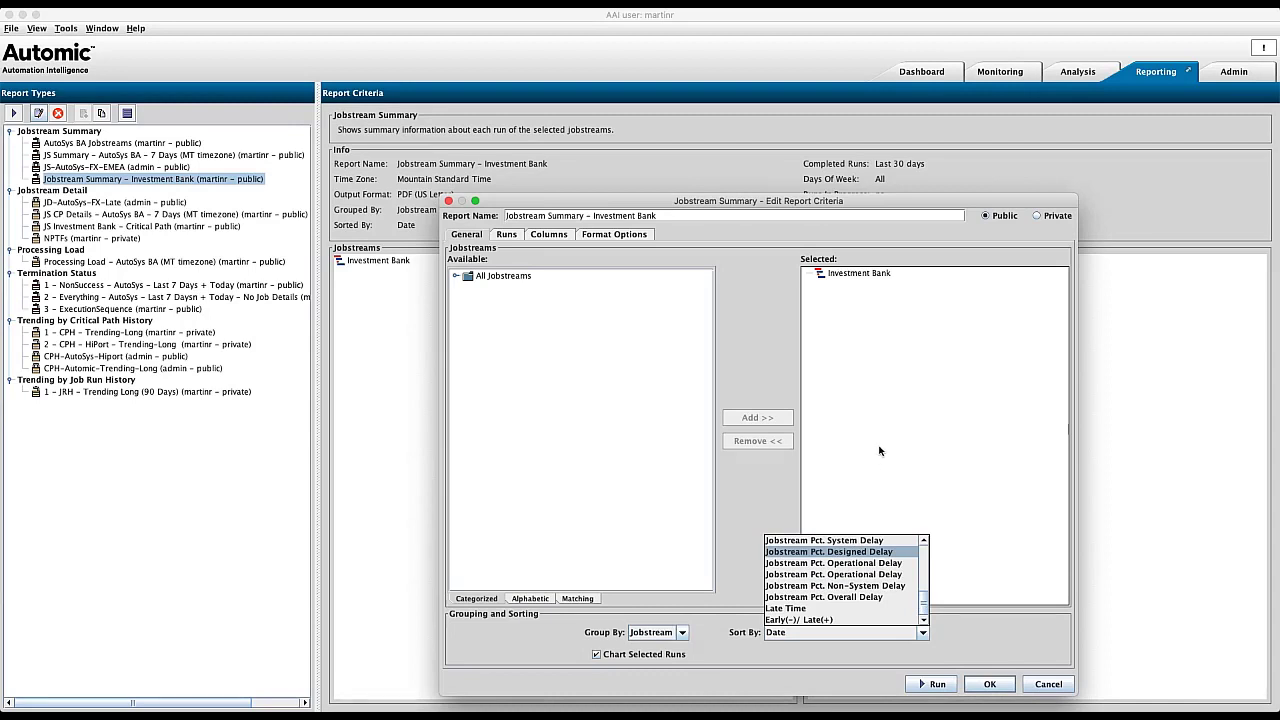
pyautogui.click(808, 620)
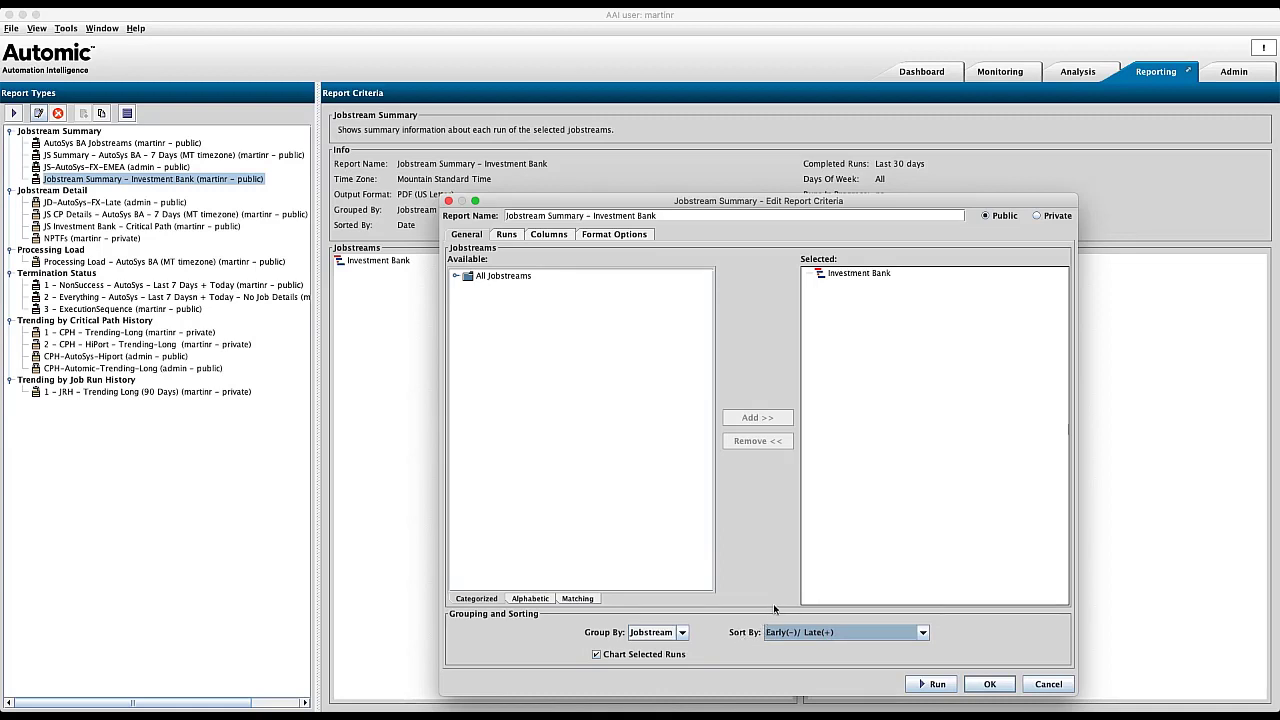
# Step: Set the report's time zone to (GMT +00:00) Greenwich Mean Time: Dublin, Edinburgh, Lisbon, London and save the edited criteria
pyautogui.click(631, 238)
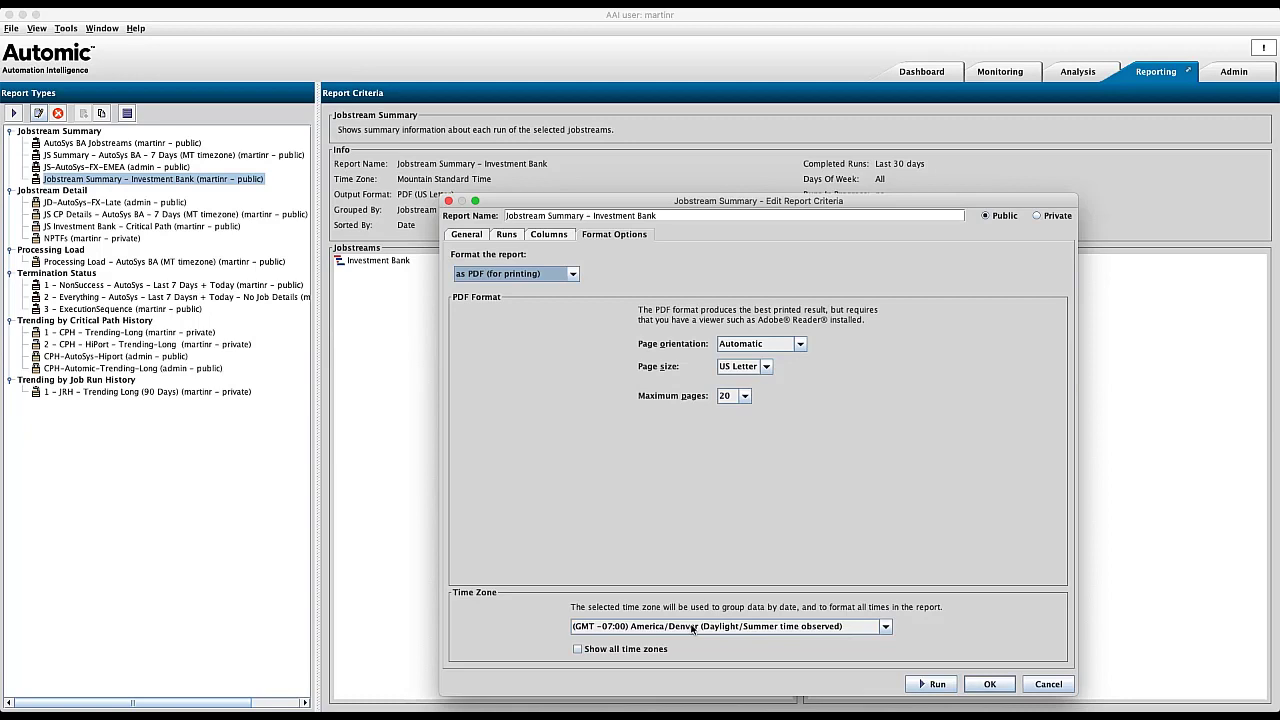
pyautogui.click(885, 627)
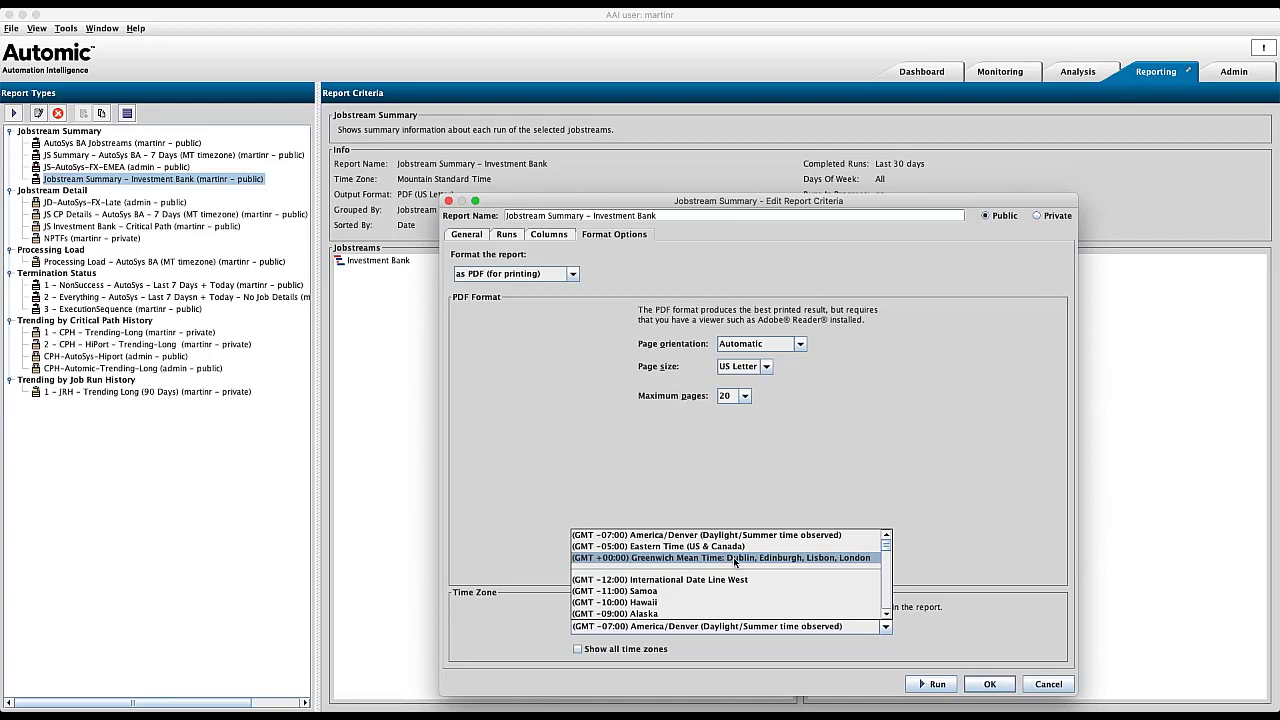
pyautogui.click(735, 558)
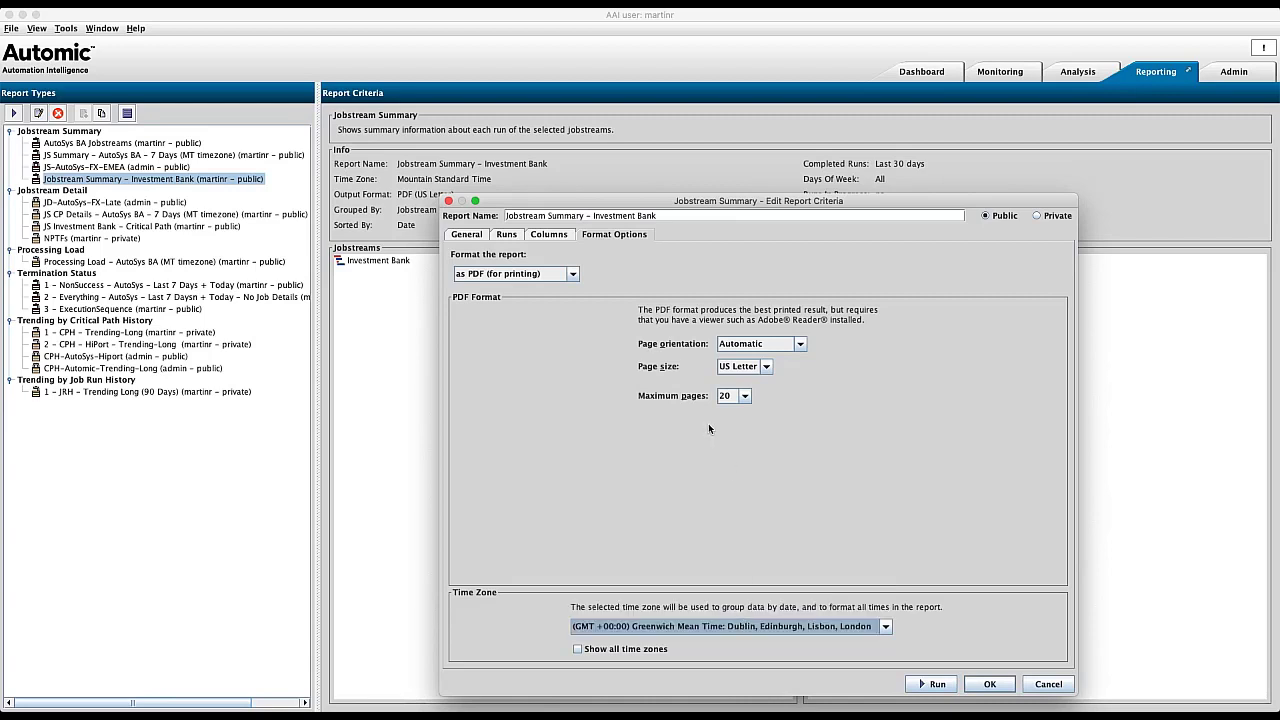
pyautogui.click(990, 686)
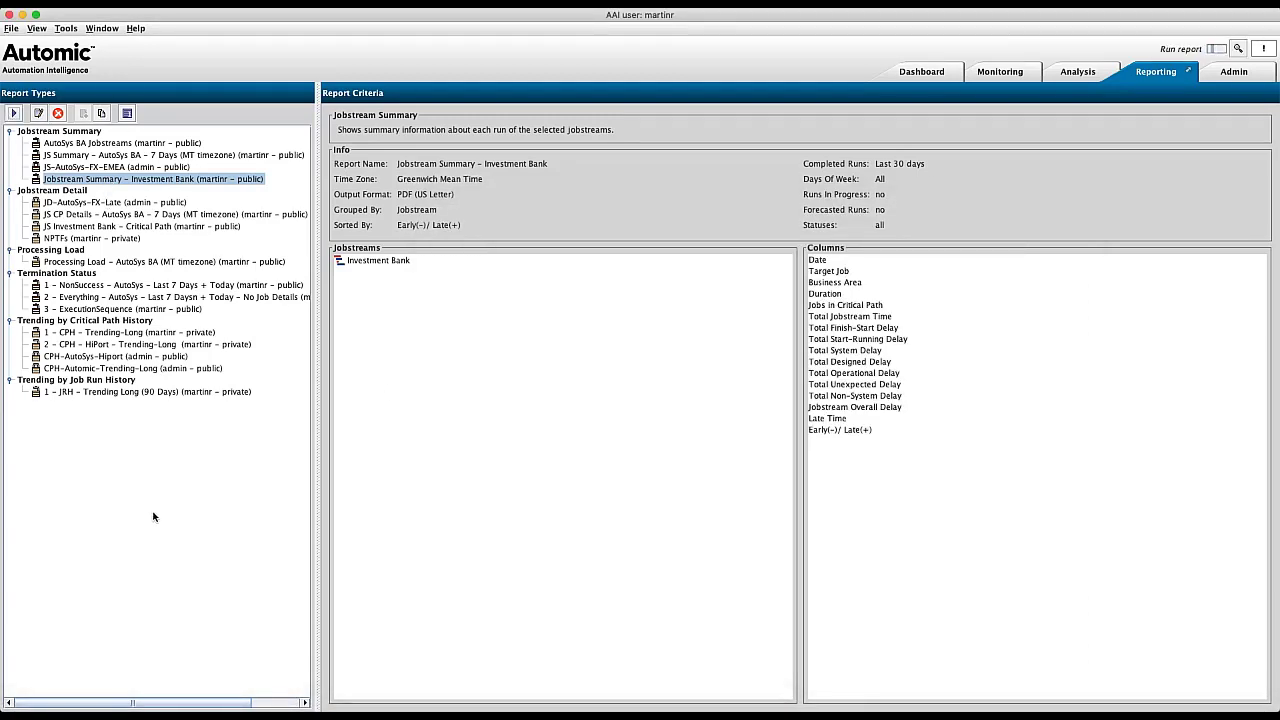
# Step: Switch to the browser with the rerun report's PDF and enlarge it to 150%
pyautogui.press('super+Tab')
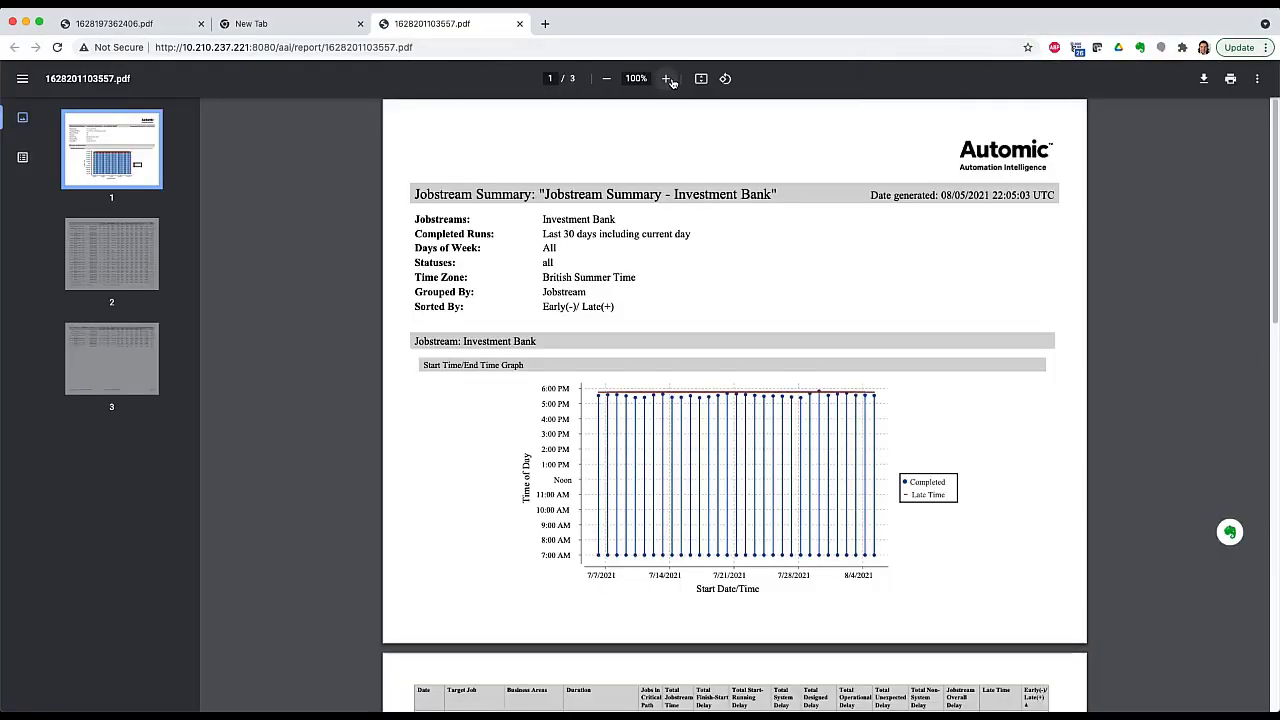
pyautogui.click(666, 79)
pyautogui.click(667, 80)
pyautogui.click(667, 80)
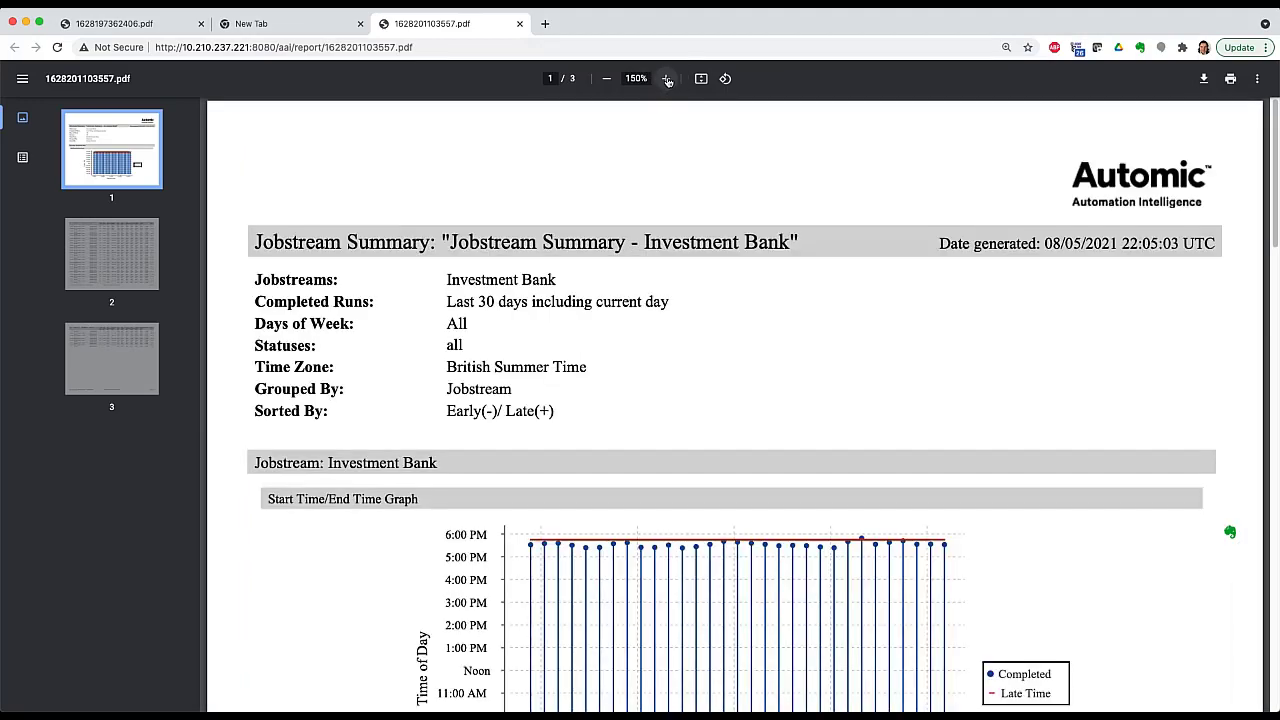
# Step: Examine the new report's graph times and the Early(-)/Late(+) sort order through the last table page, and return to the report's beginning
pyautogui.scroll(-2, 1165, 560)
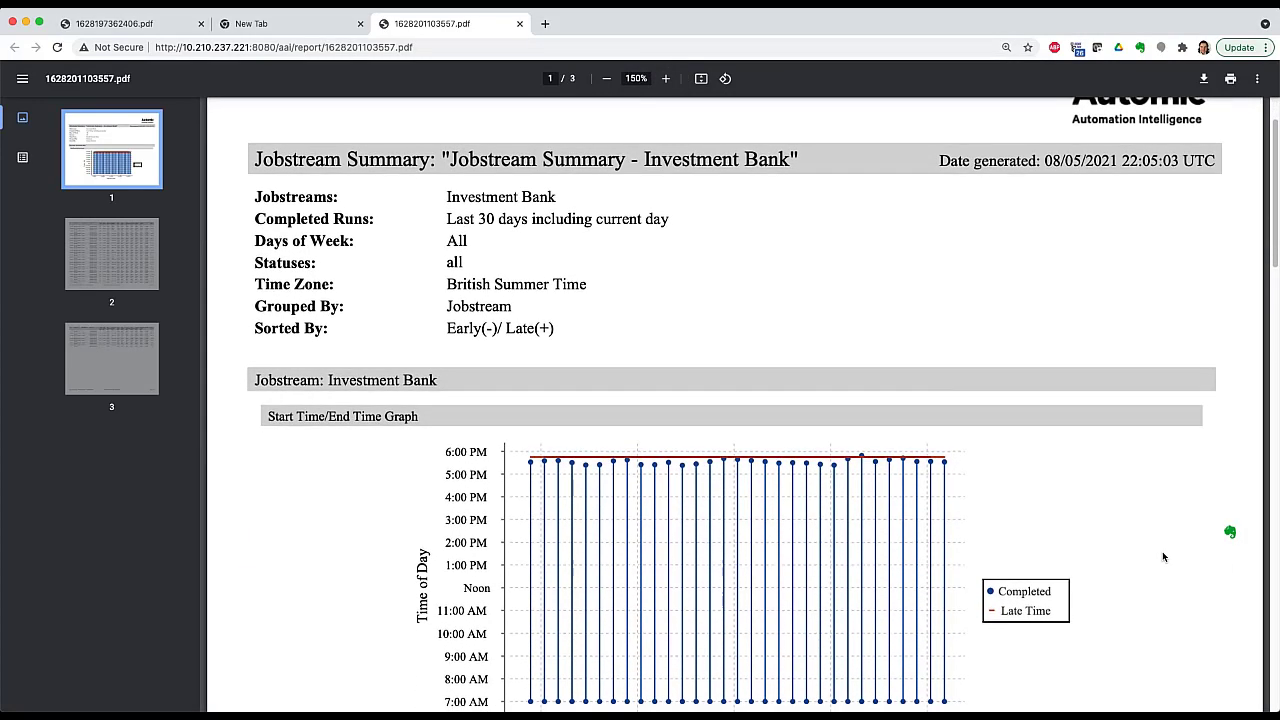
pyautogui.scroll(-5, 1165, 560)
pyautogui.scroll(-6, 1163, 557)
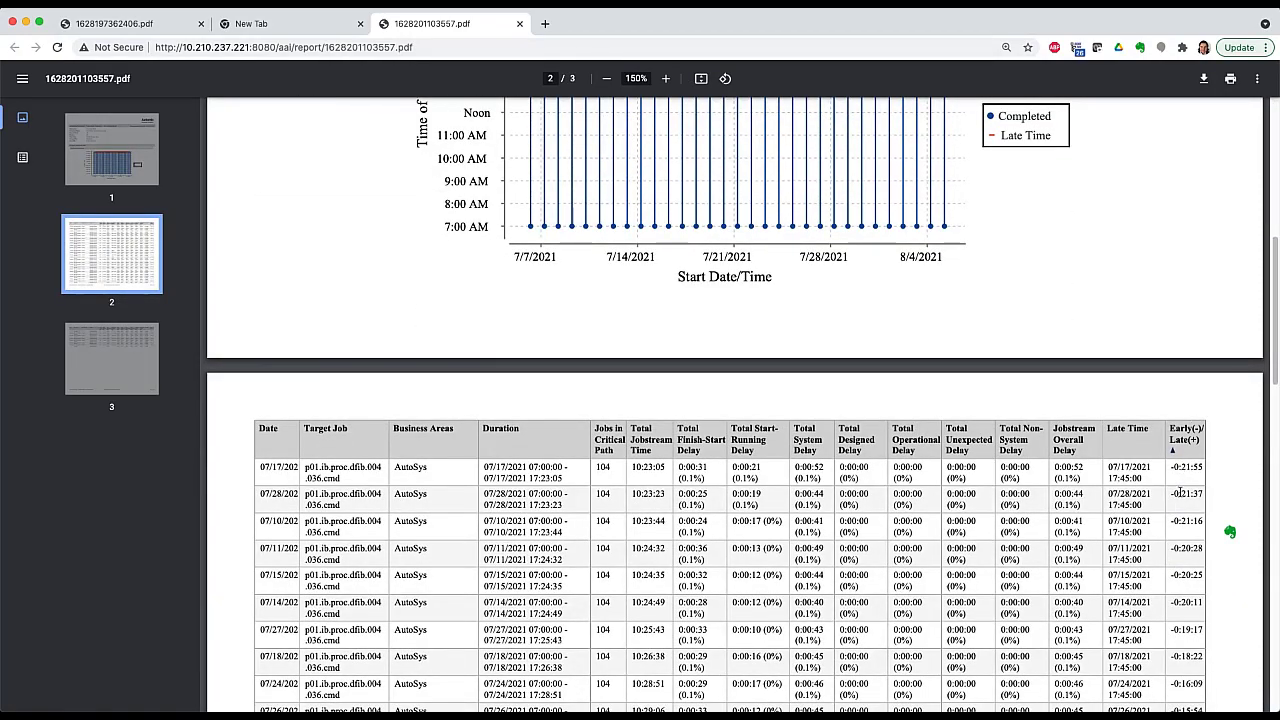
pyautogui.scroll(-1, 1187, 607)
pyautogui.scroll(-20, 1187, 607)
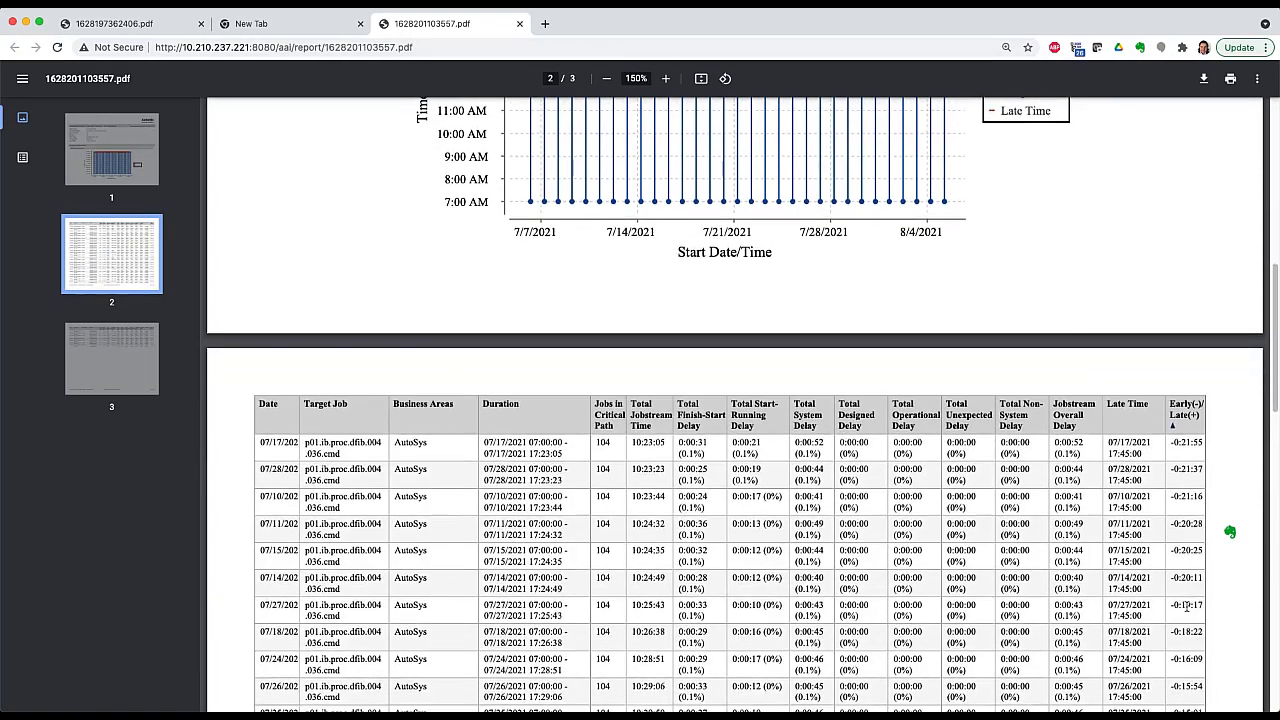
pyautogui.scroll(5, 1187, 610)
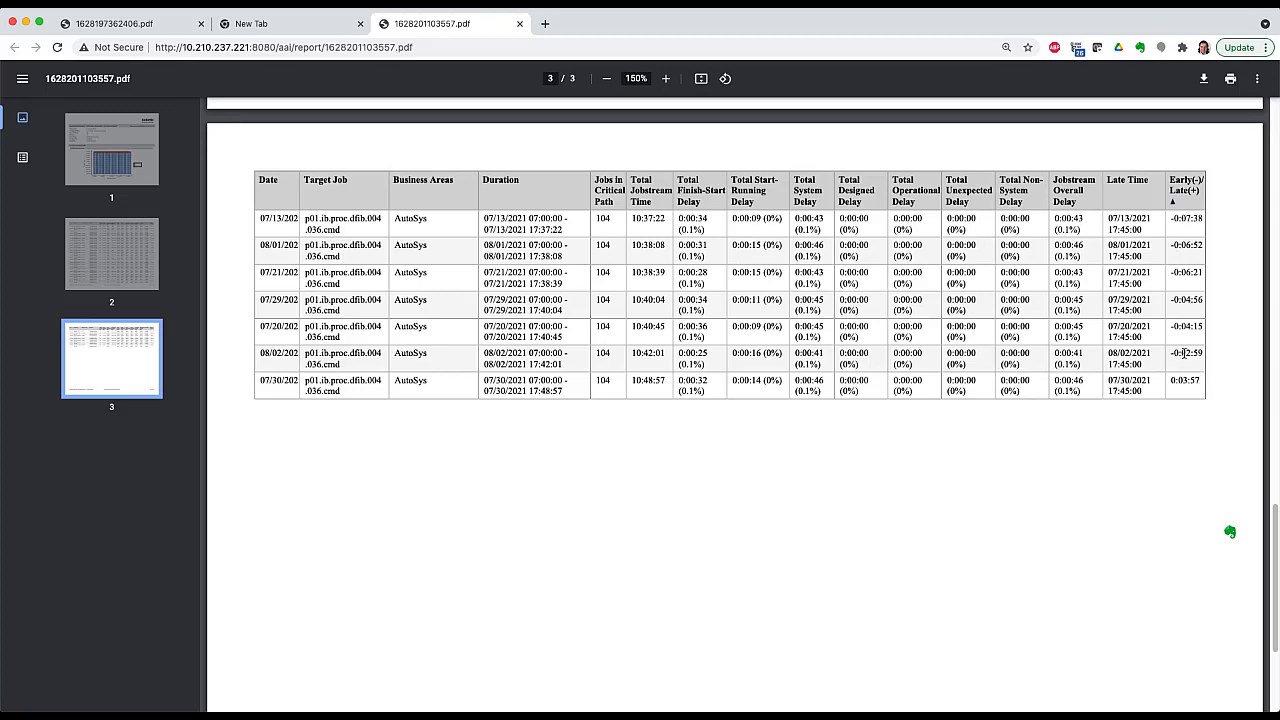
pyautogui.scroll(2, 1180, 352)
pyautogui.scroll(20, 1180, 352)
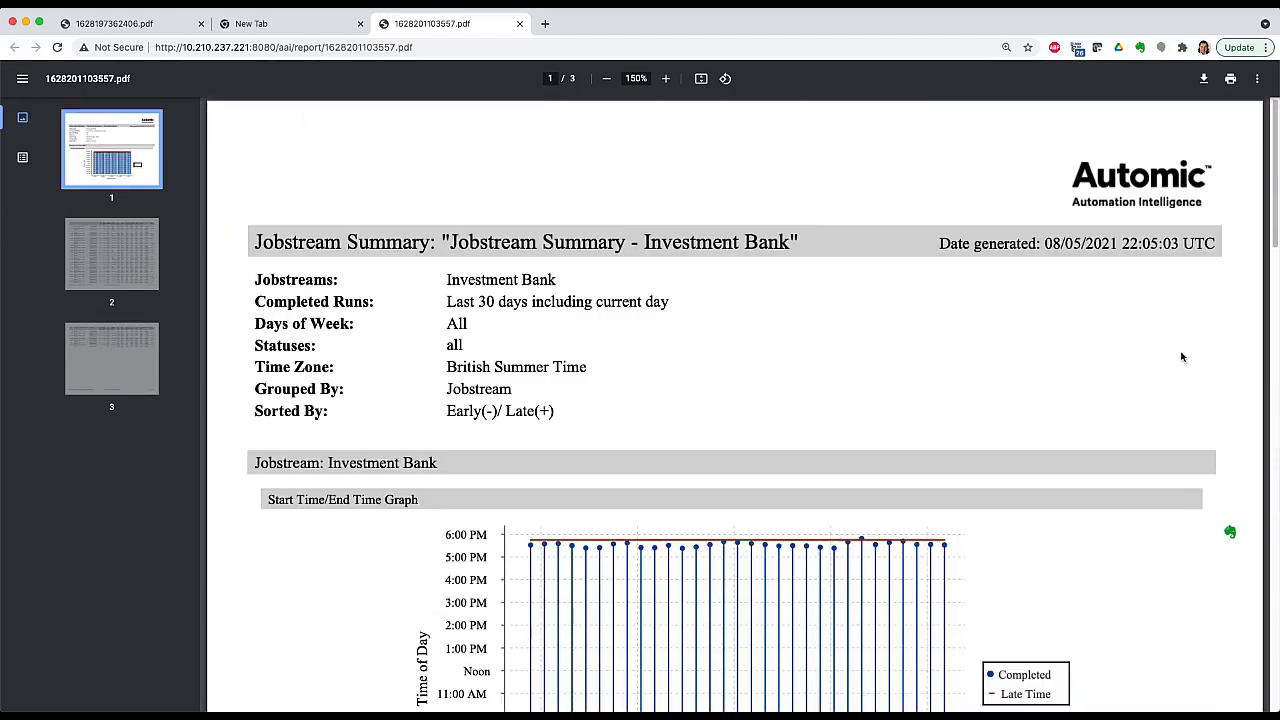